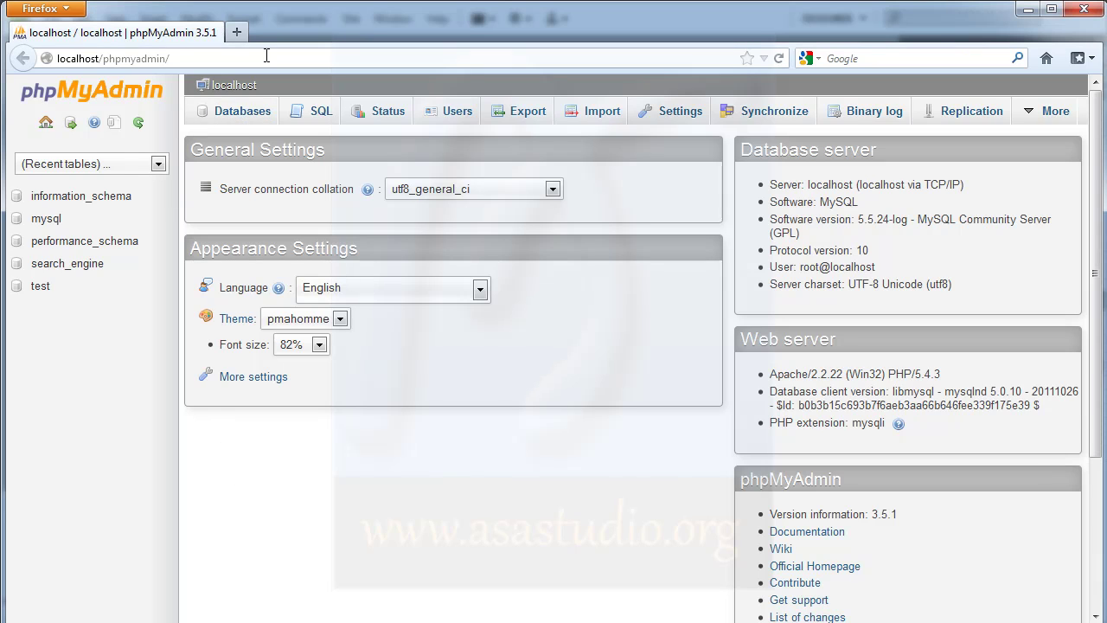
Create a new database named test_se with the default collation
click(229, 116)
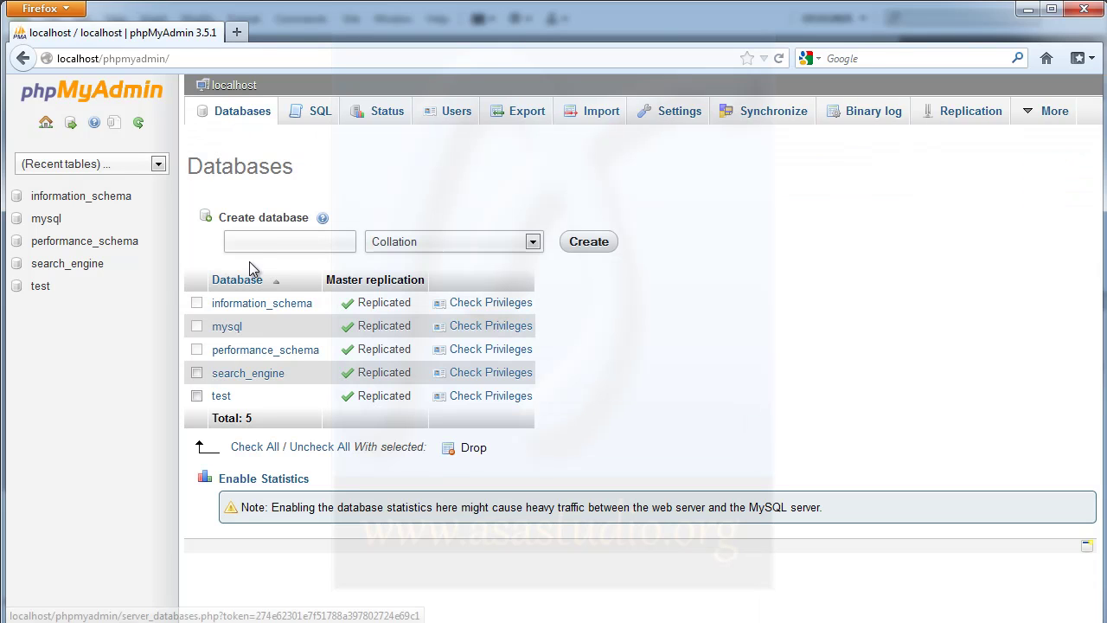
click(251, 242)
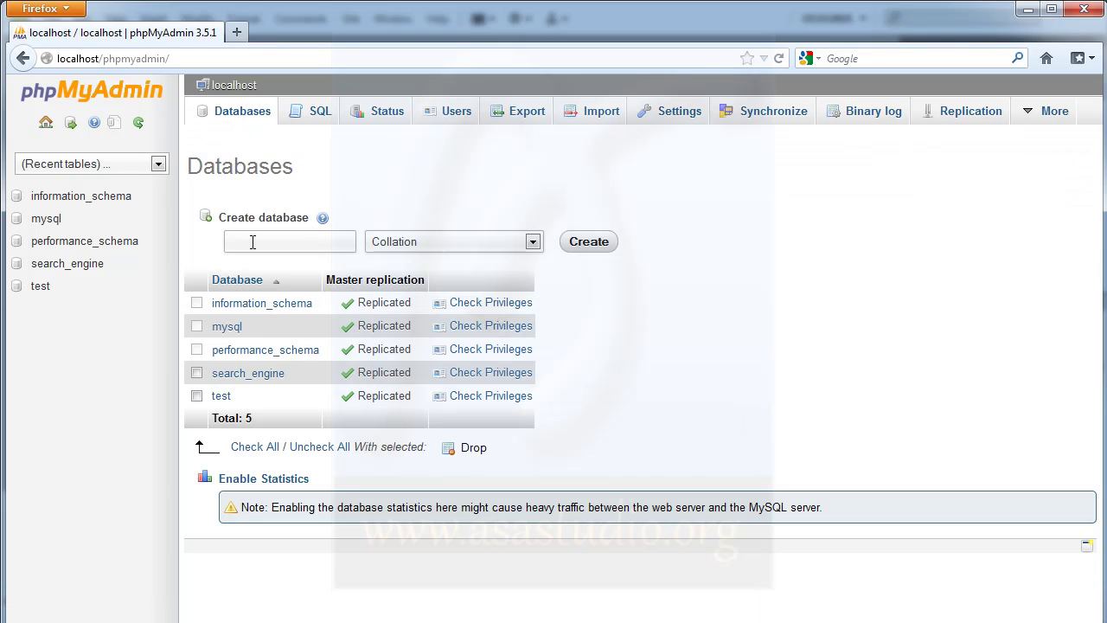
text(test)
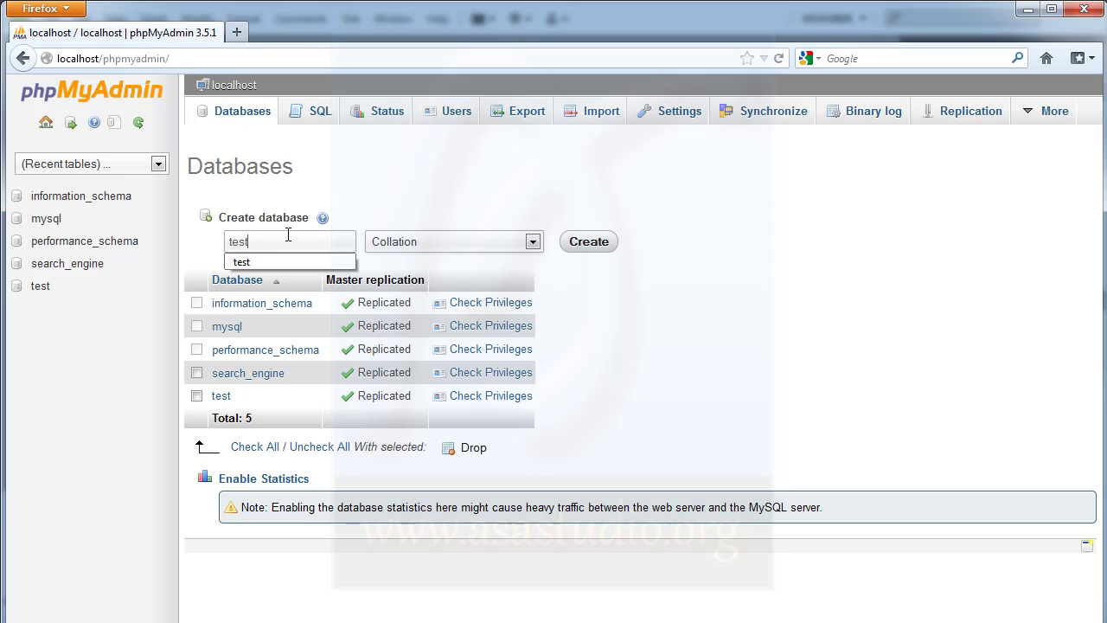
text(_)
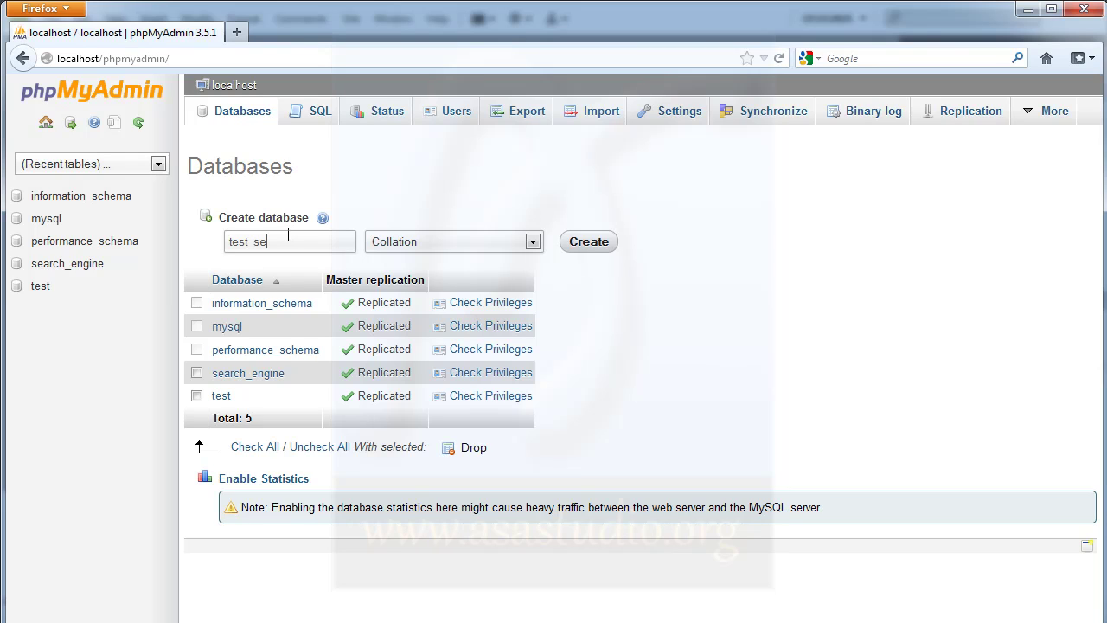
text(se)
click(581, 242)
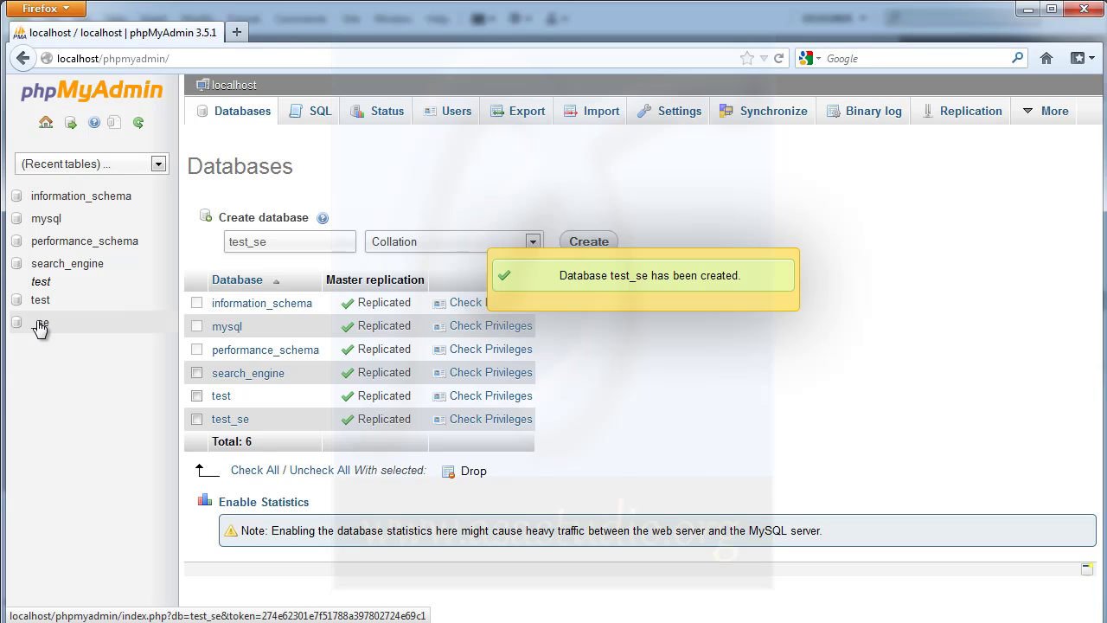
click(40, 326)
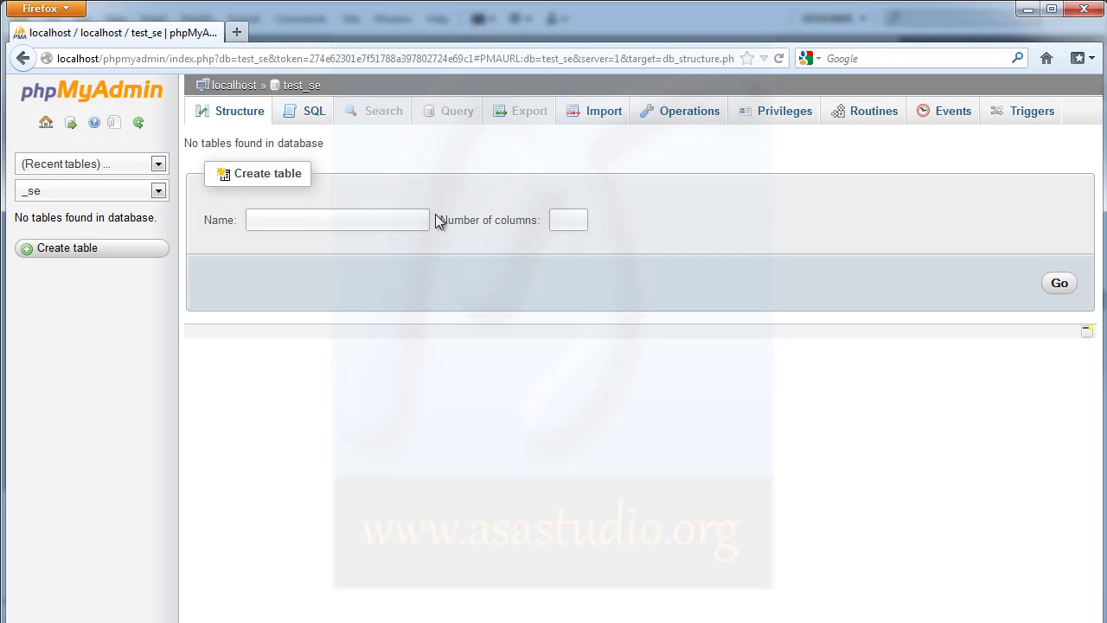
click(323, 222)
text(tu)
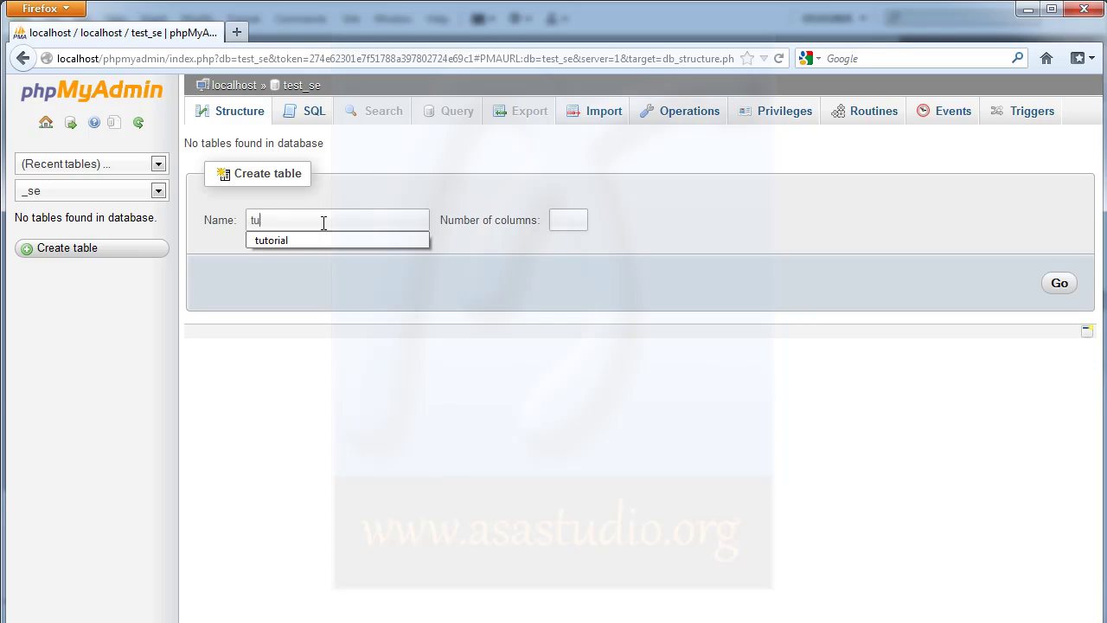
text(to)
click(329, 240)
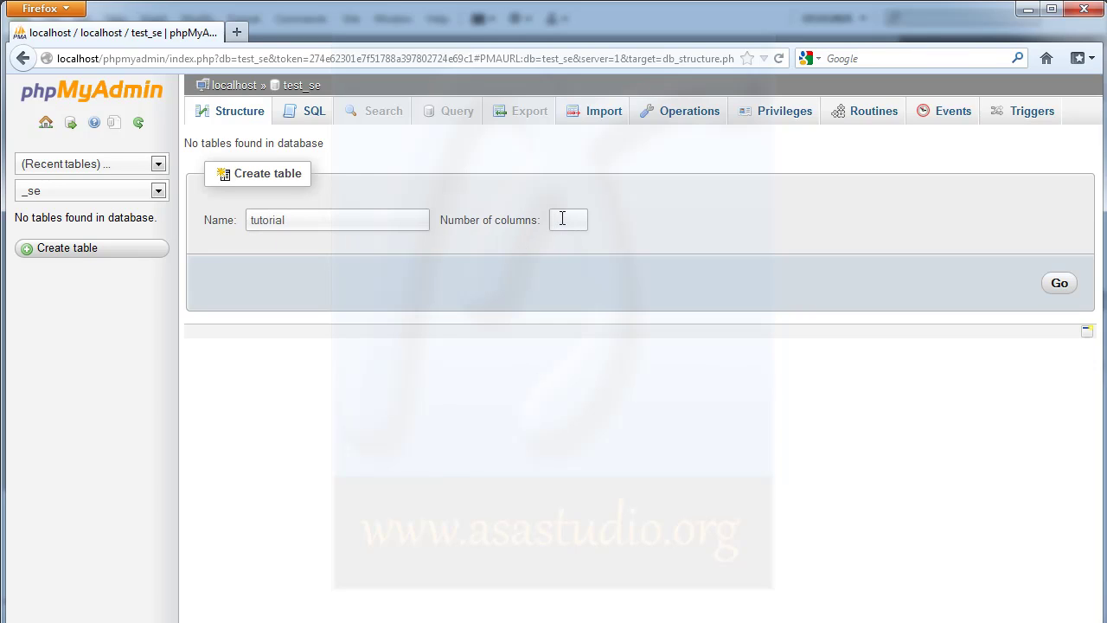
text(5)
click(780, 218)
Return to the server overview and browse the rows and columns of the tutorial table in the search_engine database
click(158, 164)
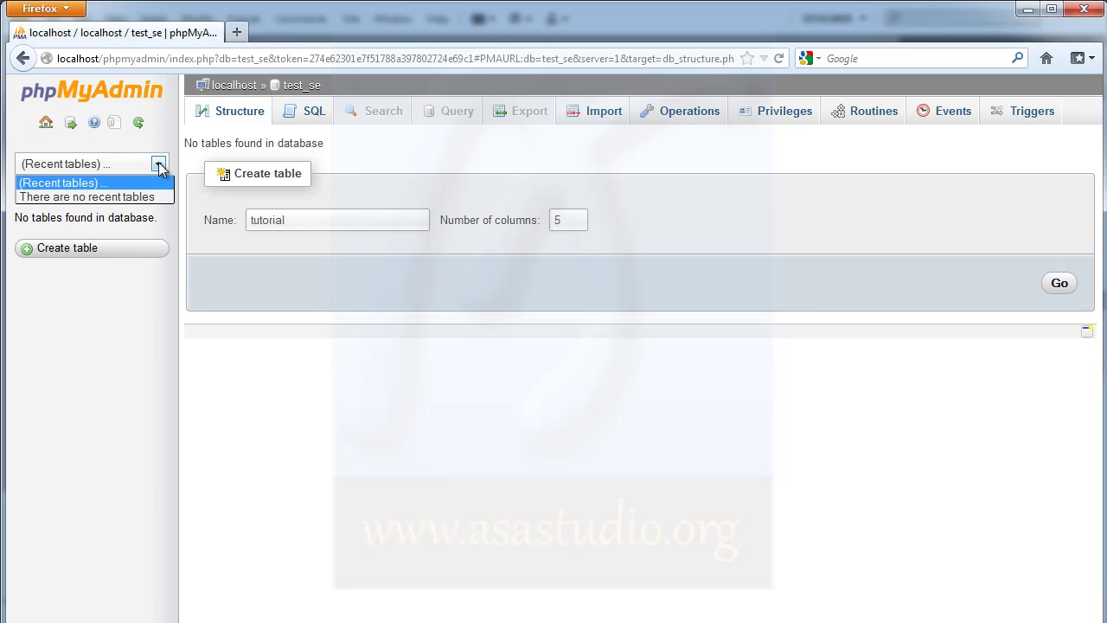
click(231, 87)
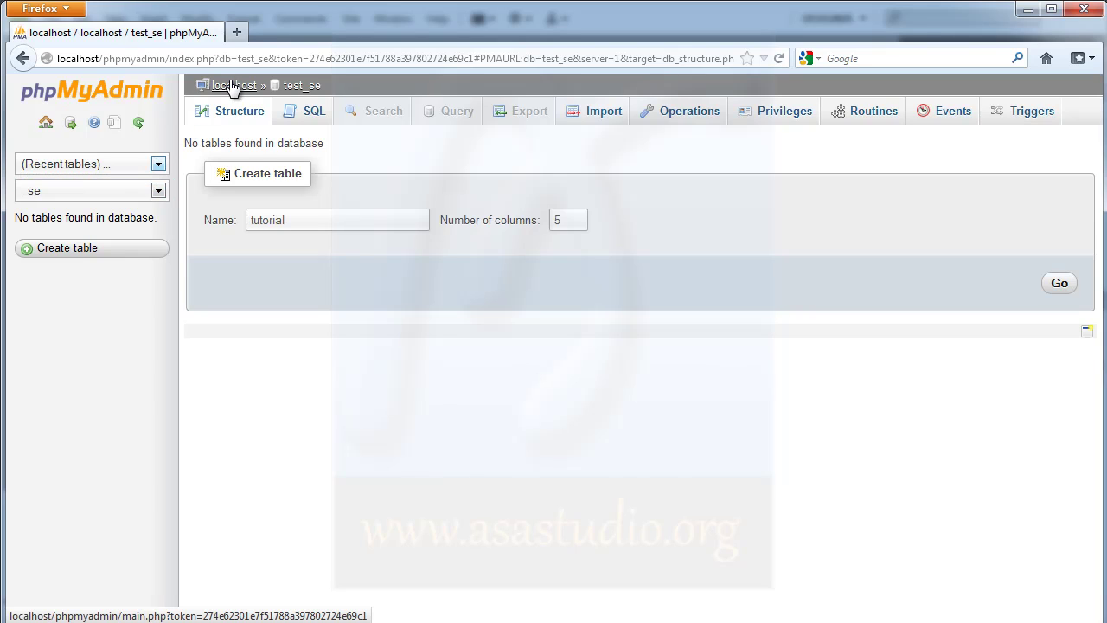
click(227, 88)
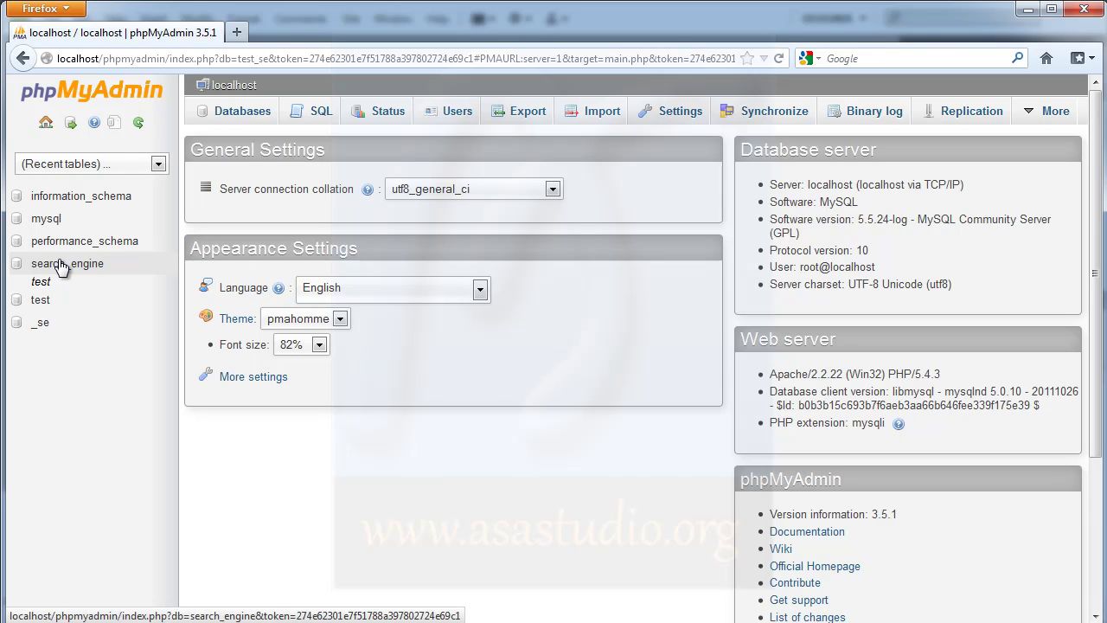
click(62, 265)
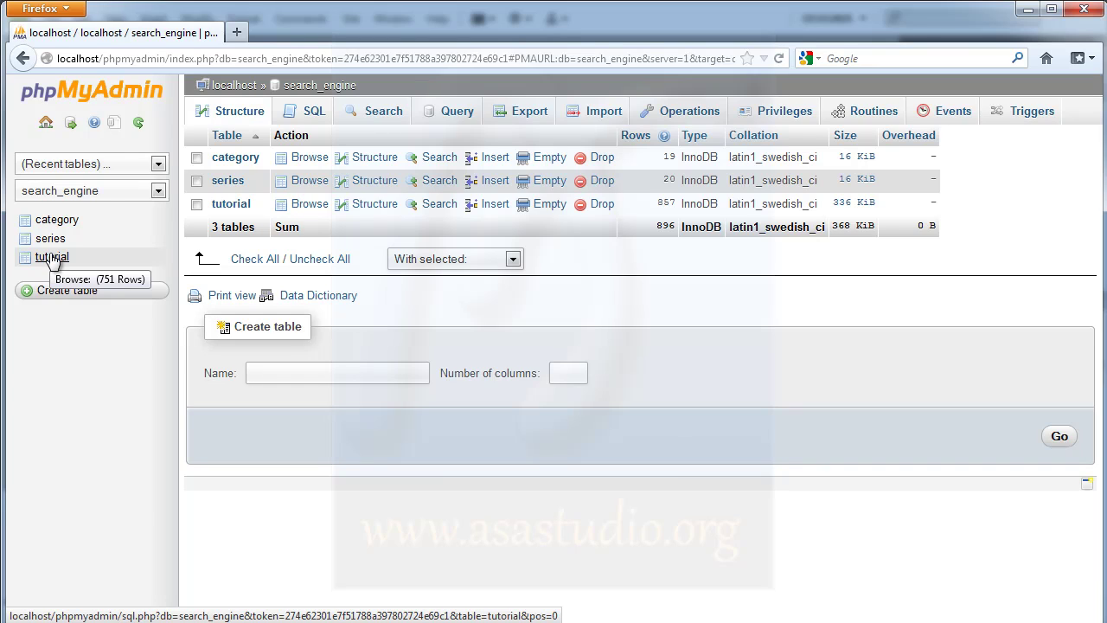
click(47, 266)
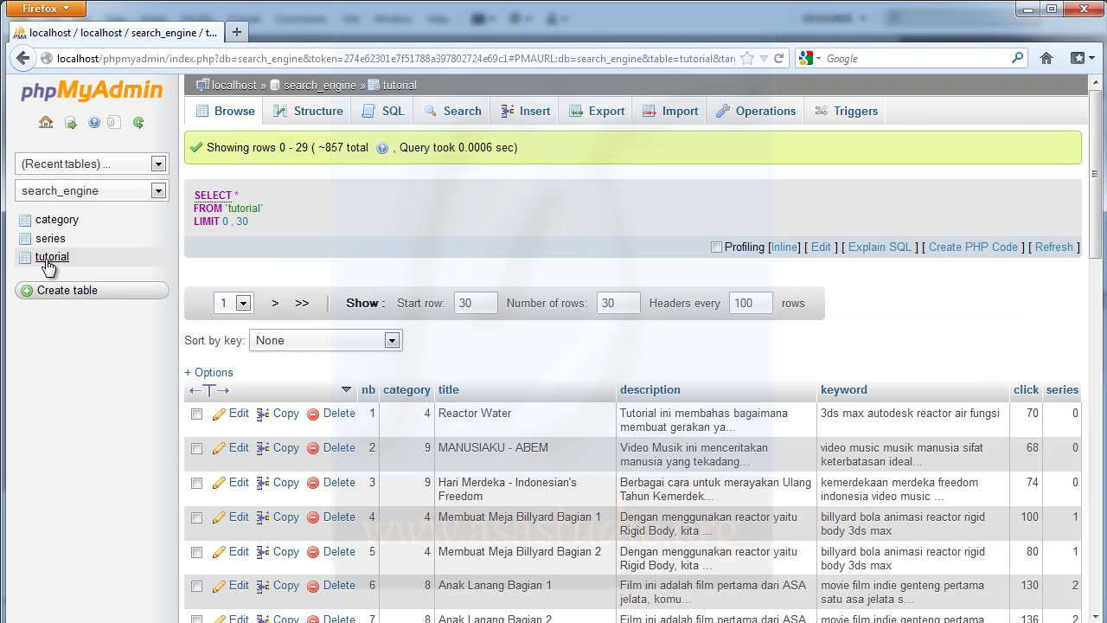
drag(1094, 233, 1094, 303)
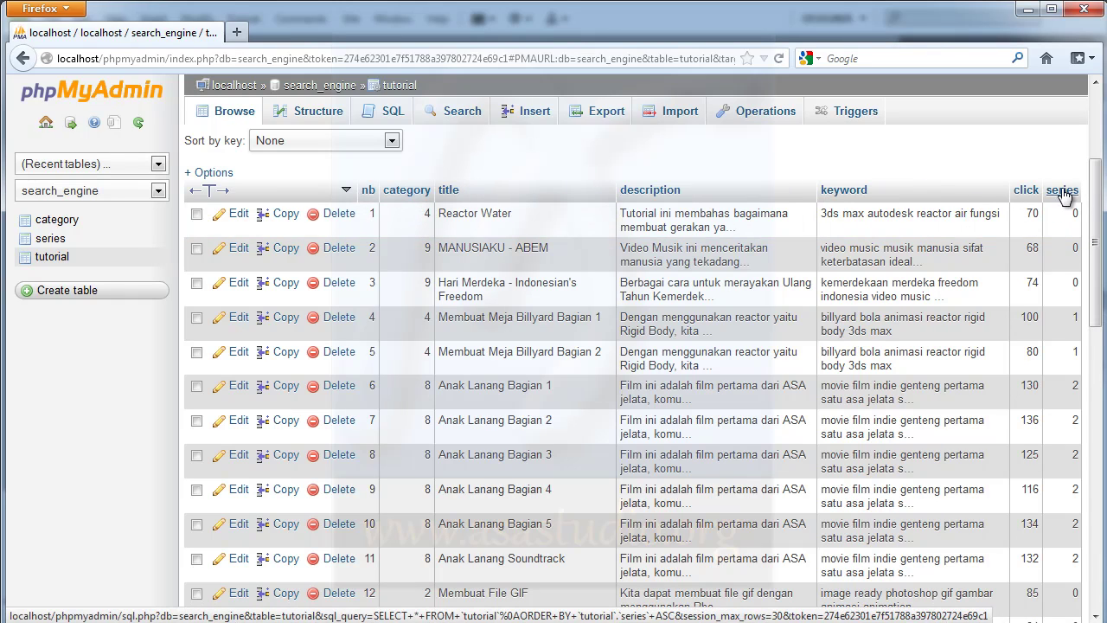
Examine the columns and rows of the category table and the series table in search_engine
click(50, 223)
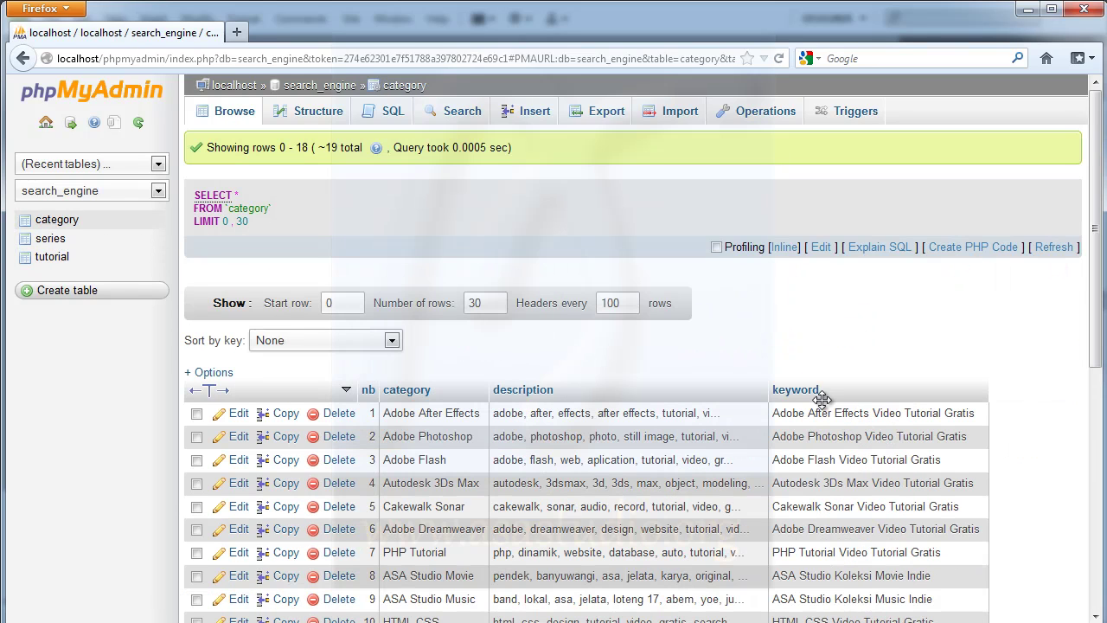
scroll(1101, 271, down, 5)
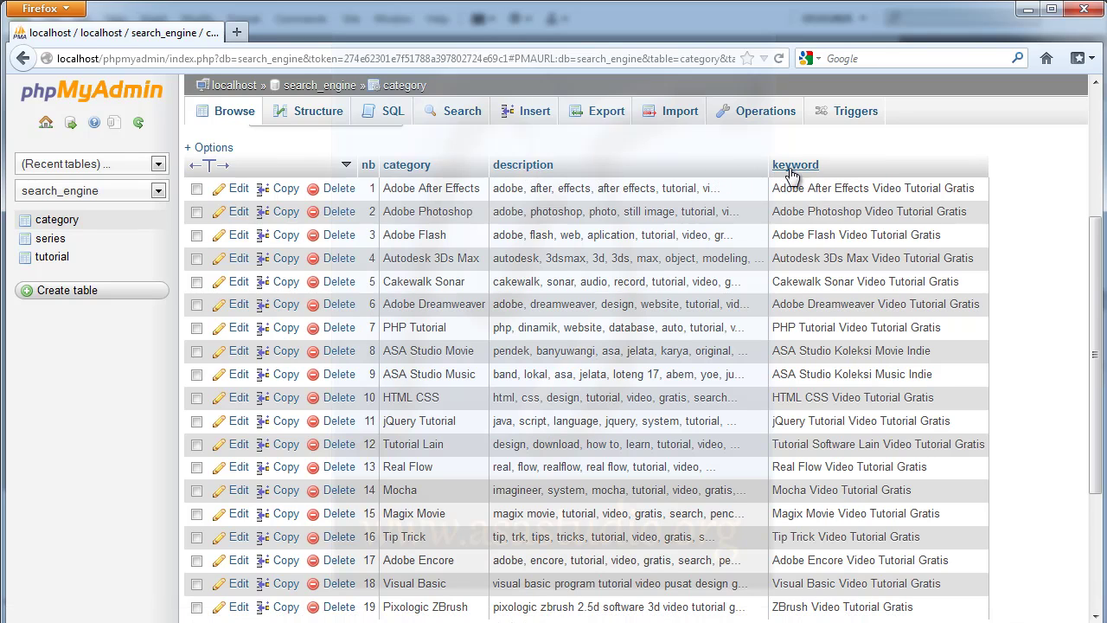
click(49, 243)
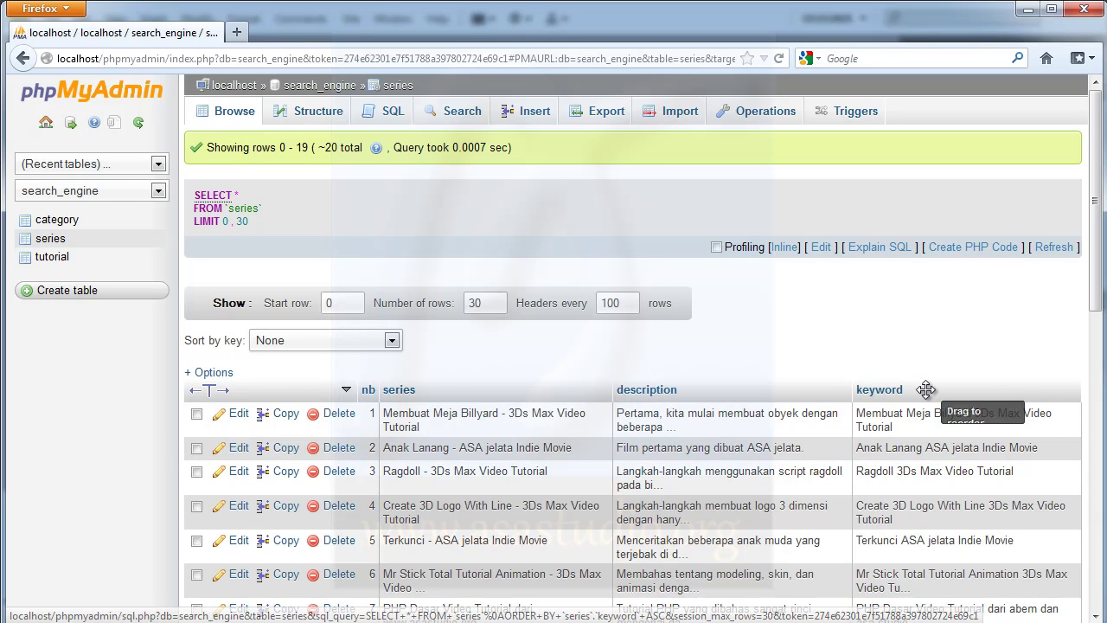
scroll(885, 479, down, 4)
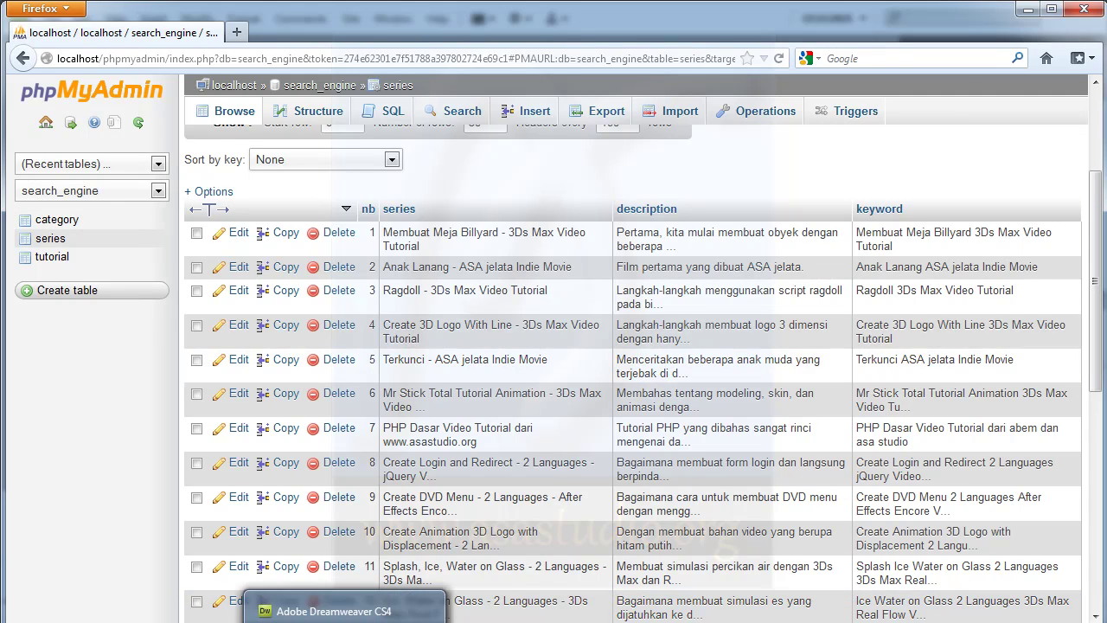
Switch to Dreamweaver and start a new site definition named asdwt_search_engine
click(344, 610)
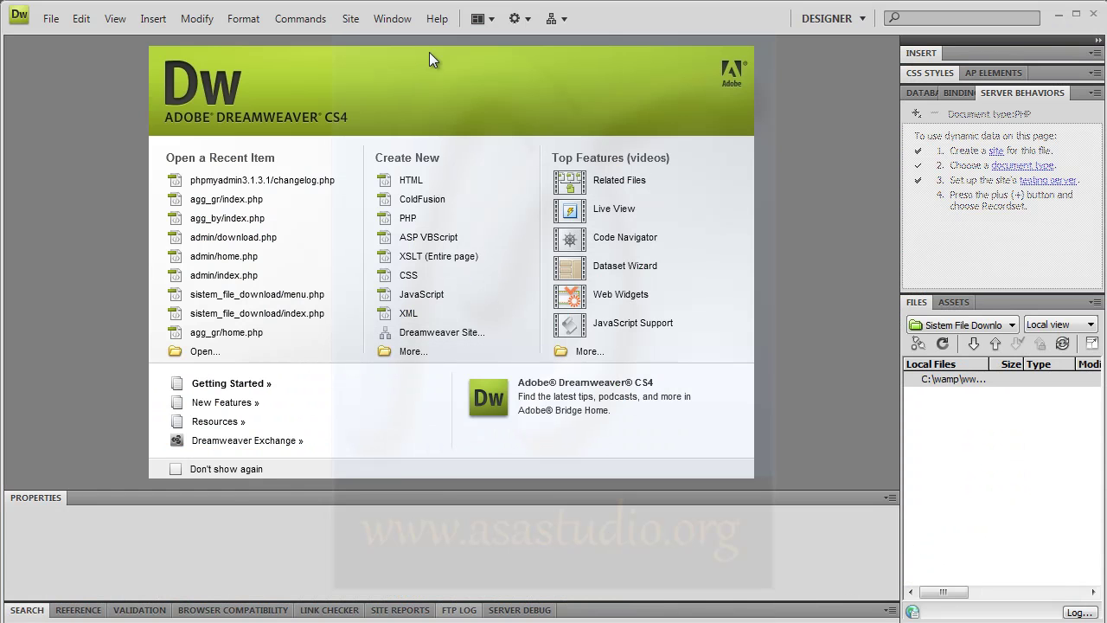
click(350, 20)
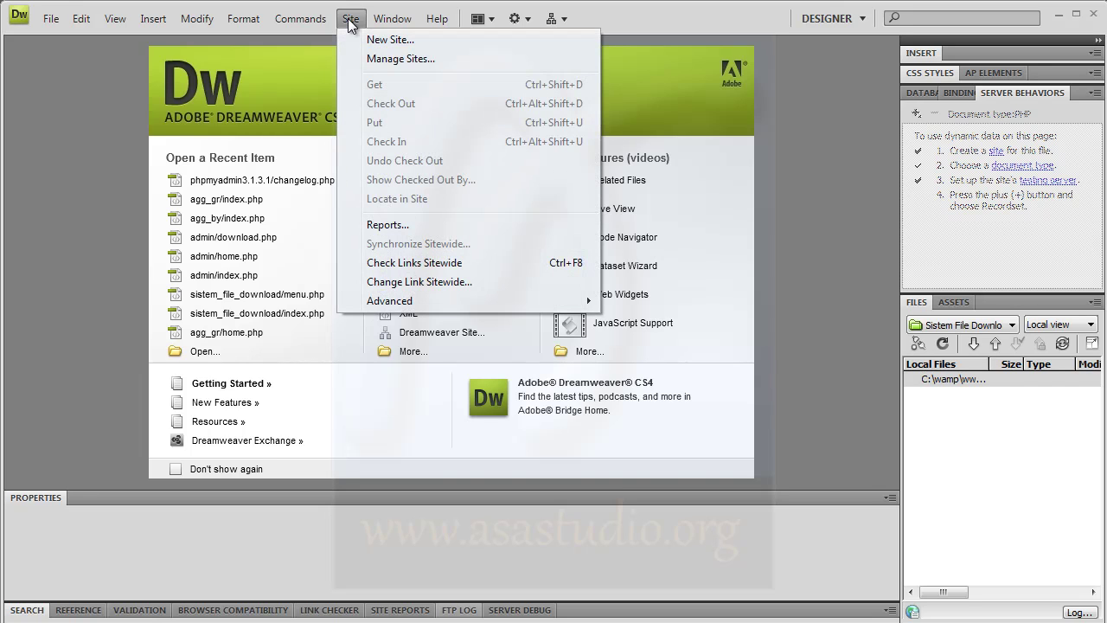
click(389, 40)
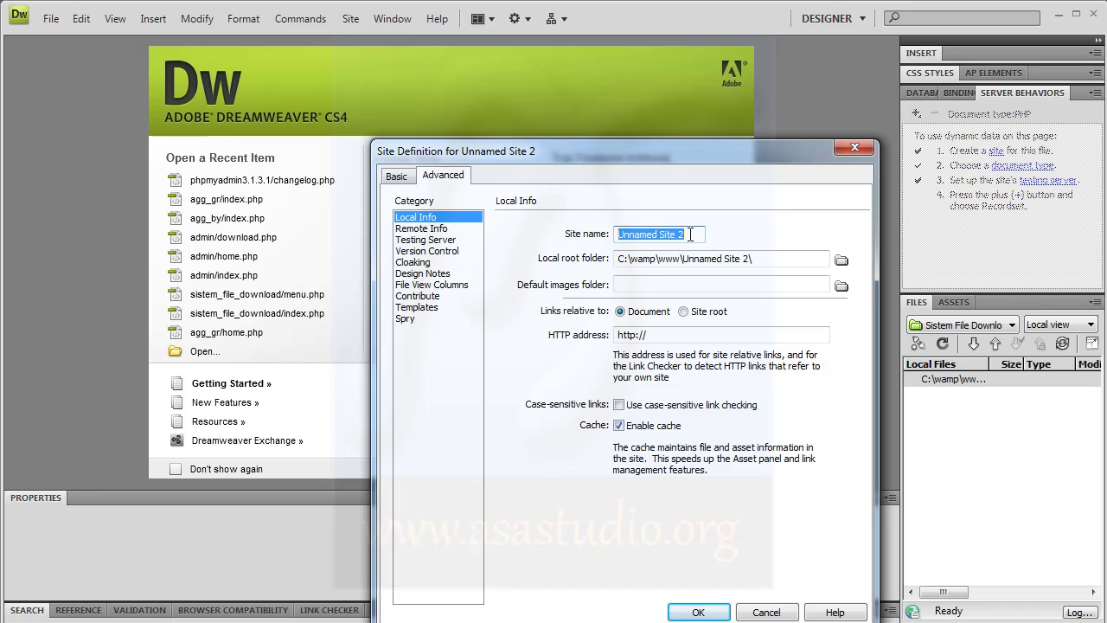
text(ast)
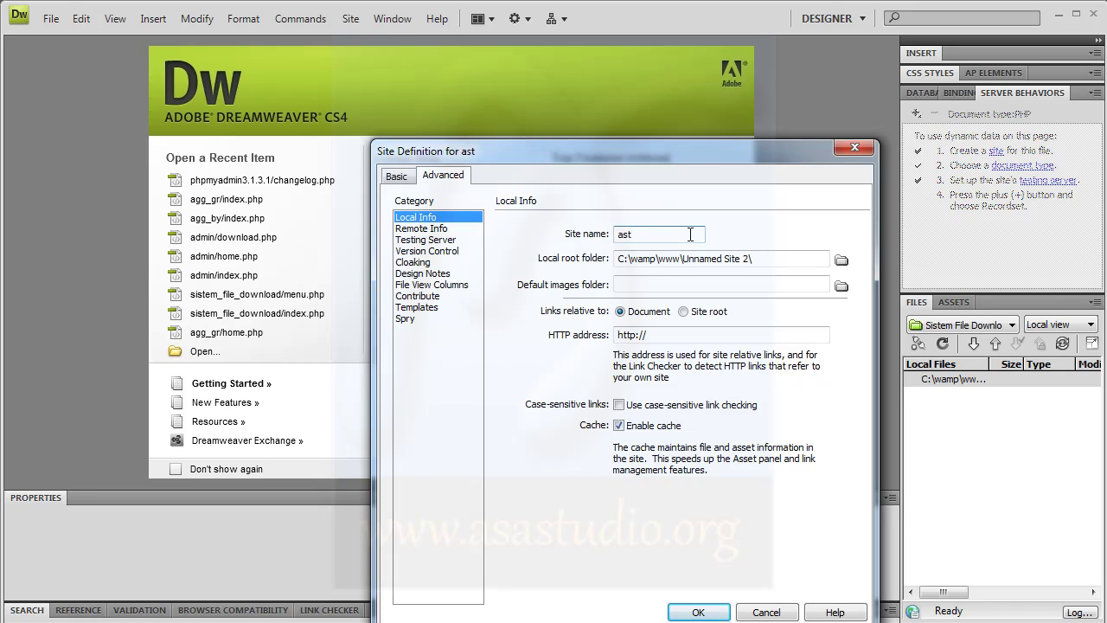
key(Left)
text(dwt_search)
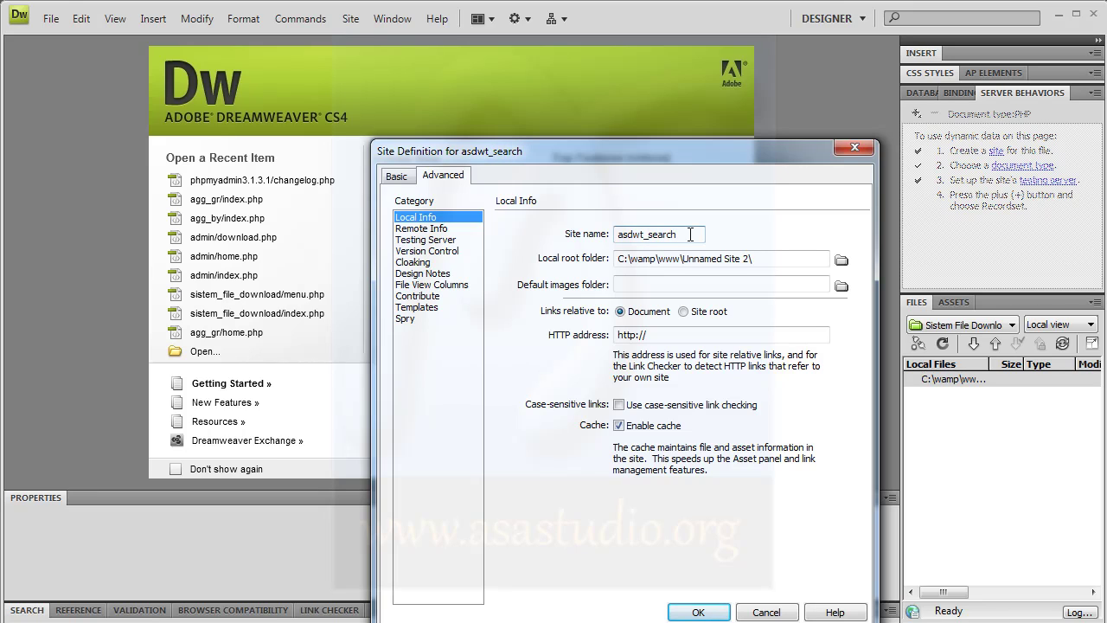
text(_engine)
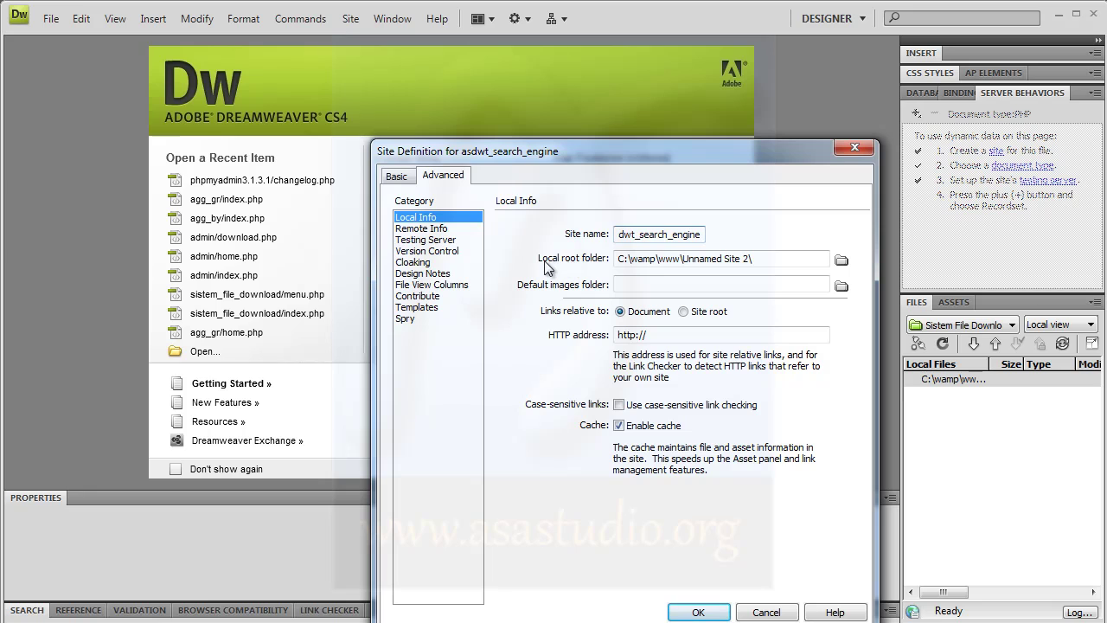
Browse for the site's local root folder in C:\wamp\www and create a new folder there named search_engine
click(841, 261)
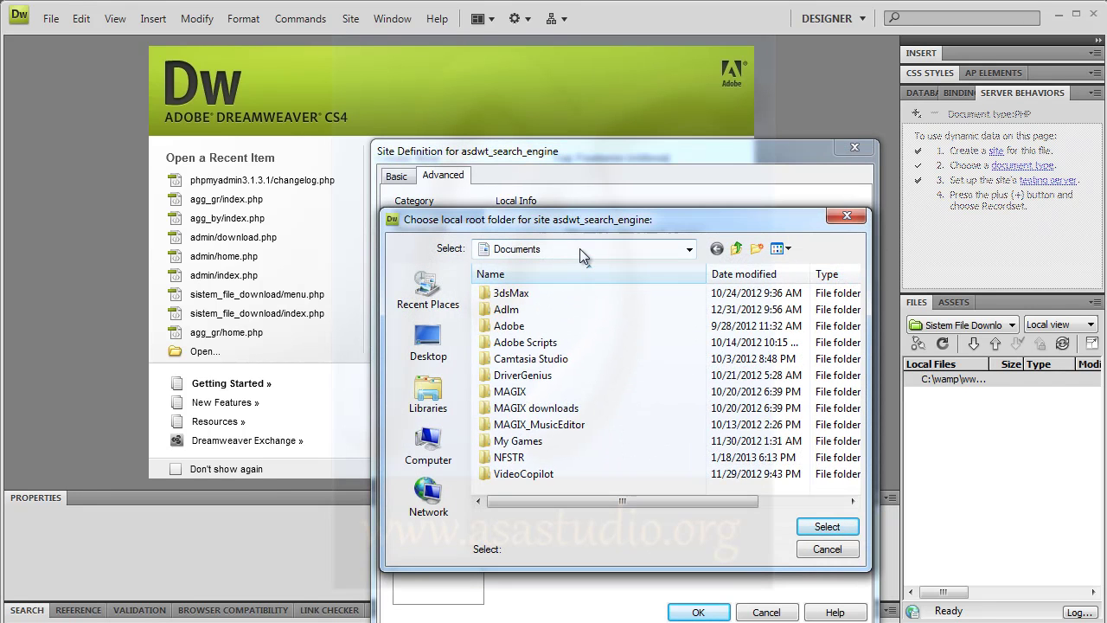
drag(635, 218, 374, 170)
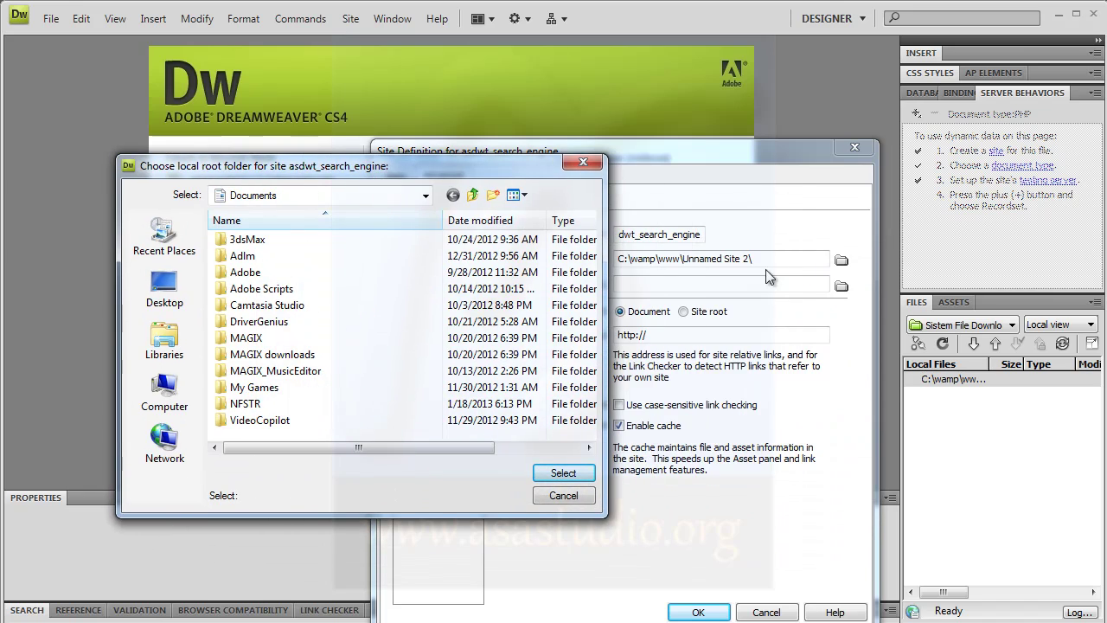
click(315, 196)
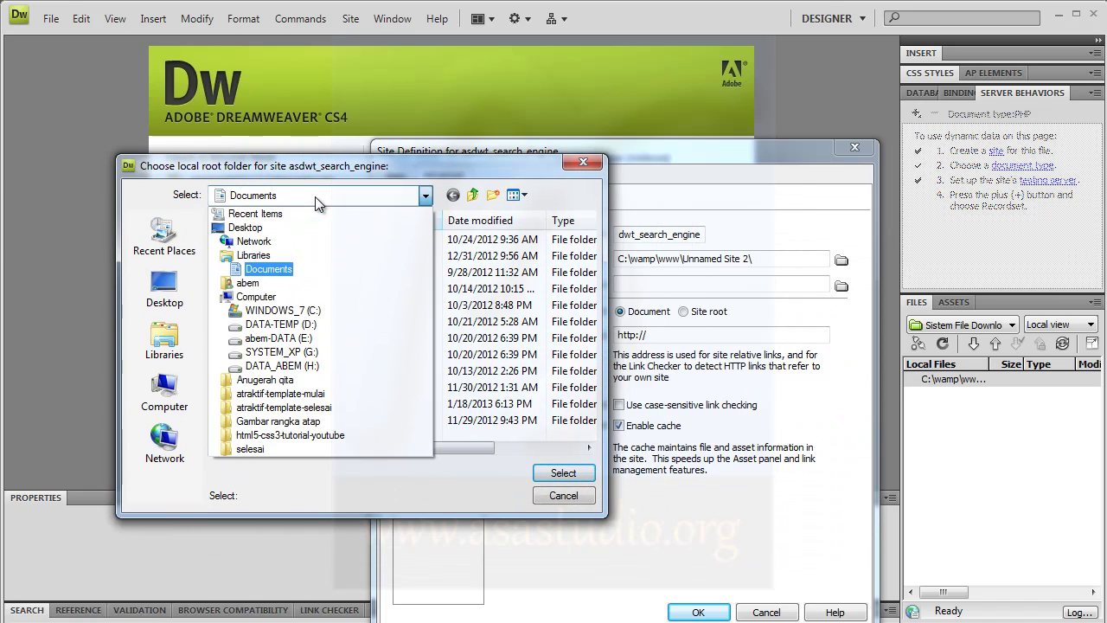
click(298, 309)
double_click(243, 357)
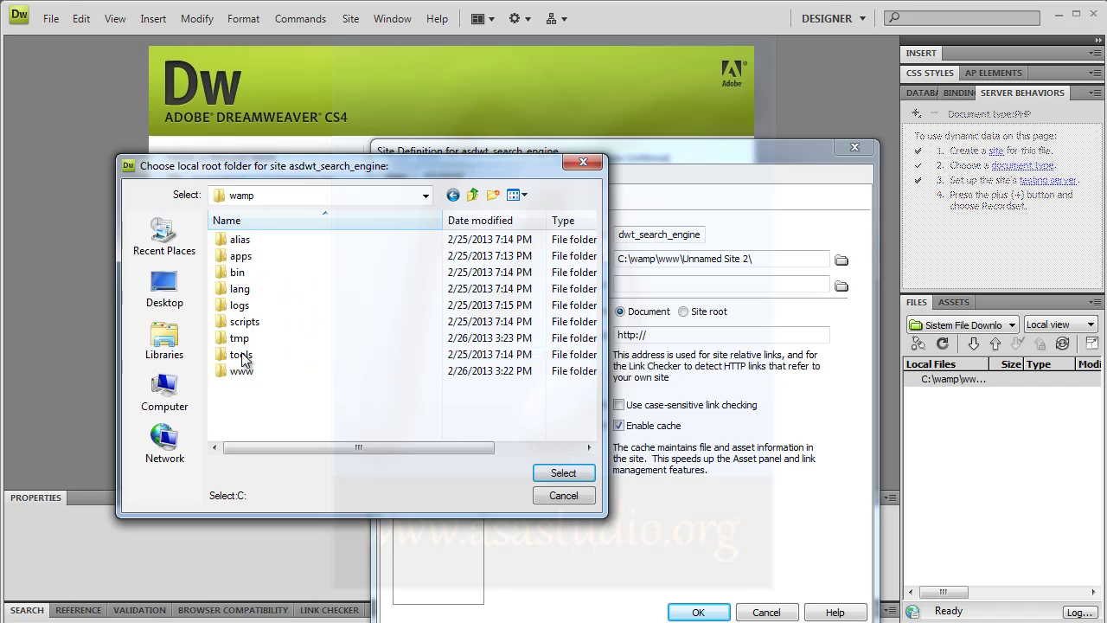
double_click(241, 370)
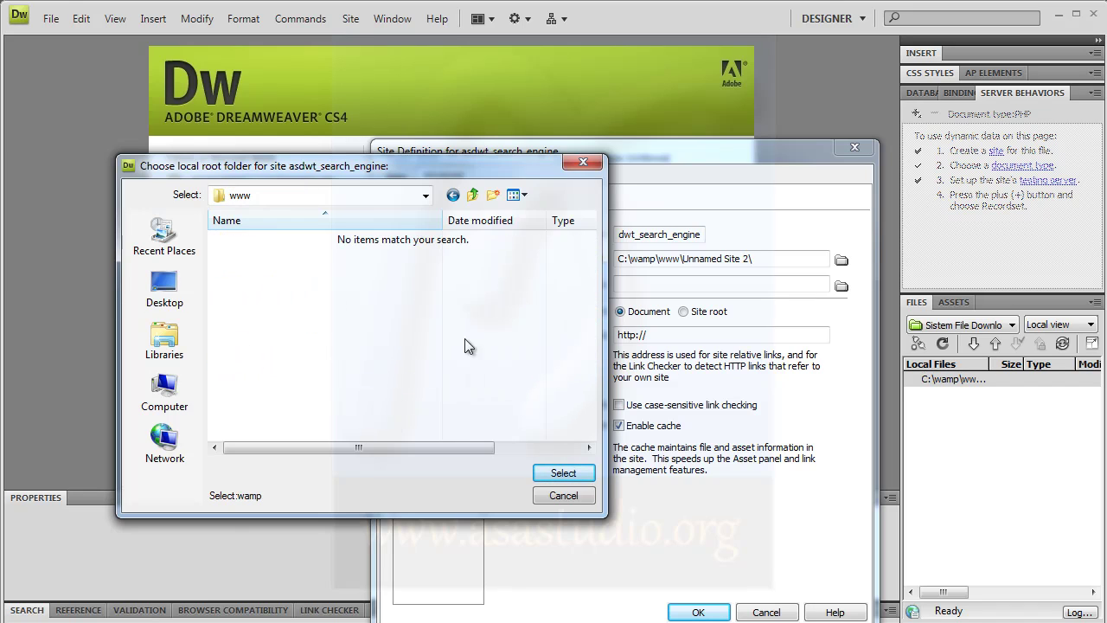
click(493, 195)
text(s)
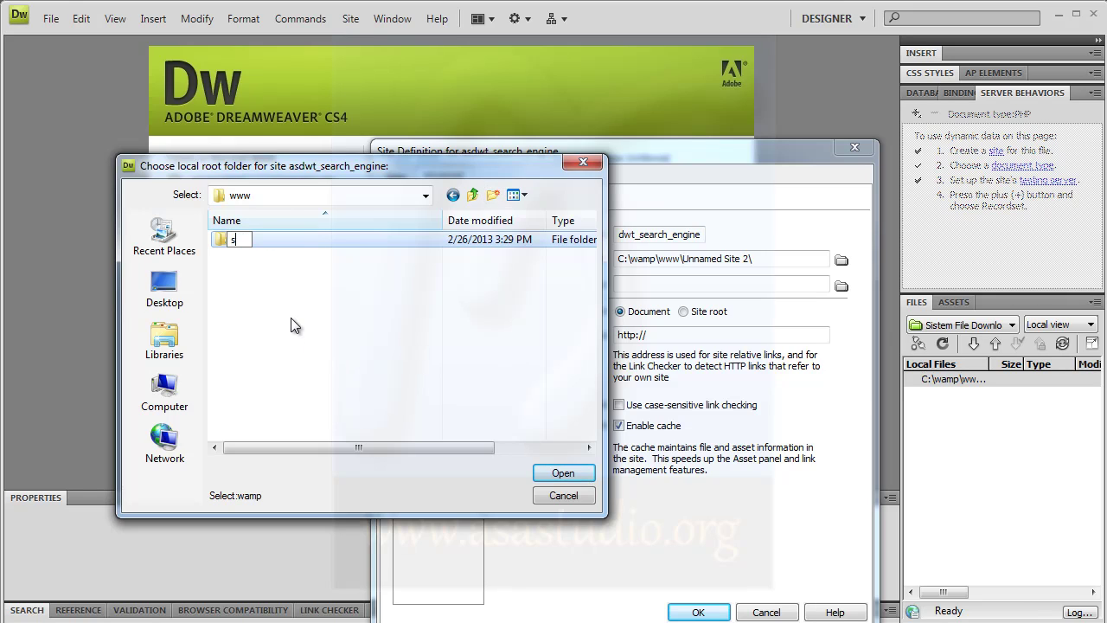
text(earch_engine)
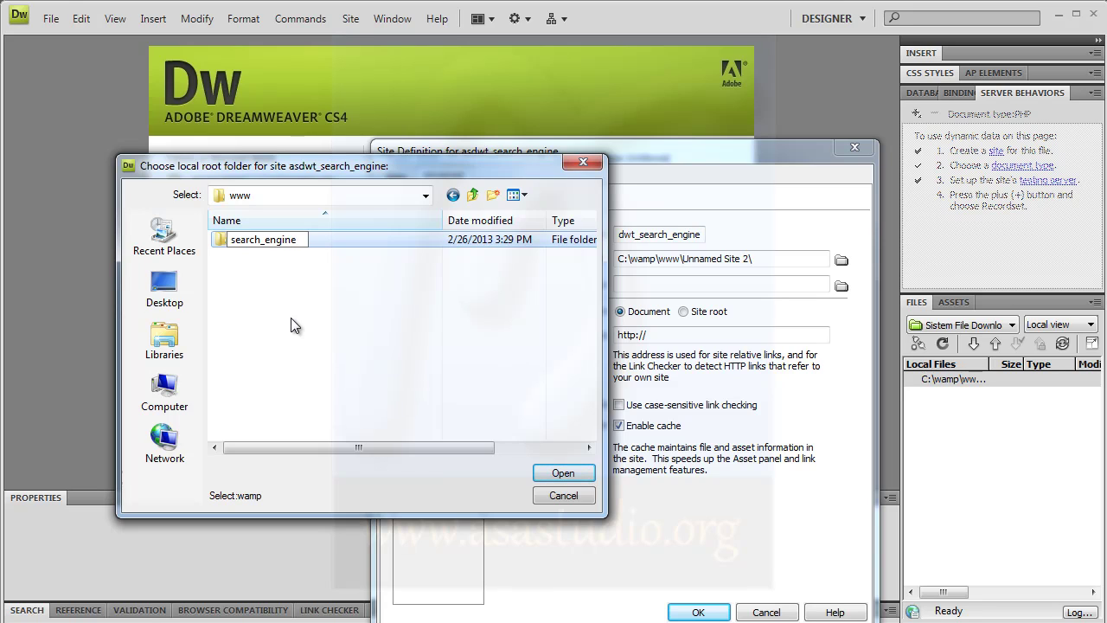
key(Return)
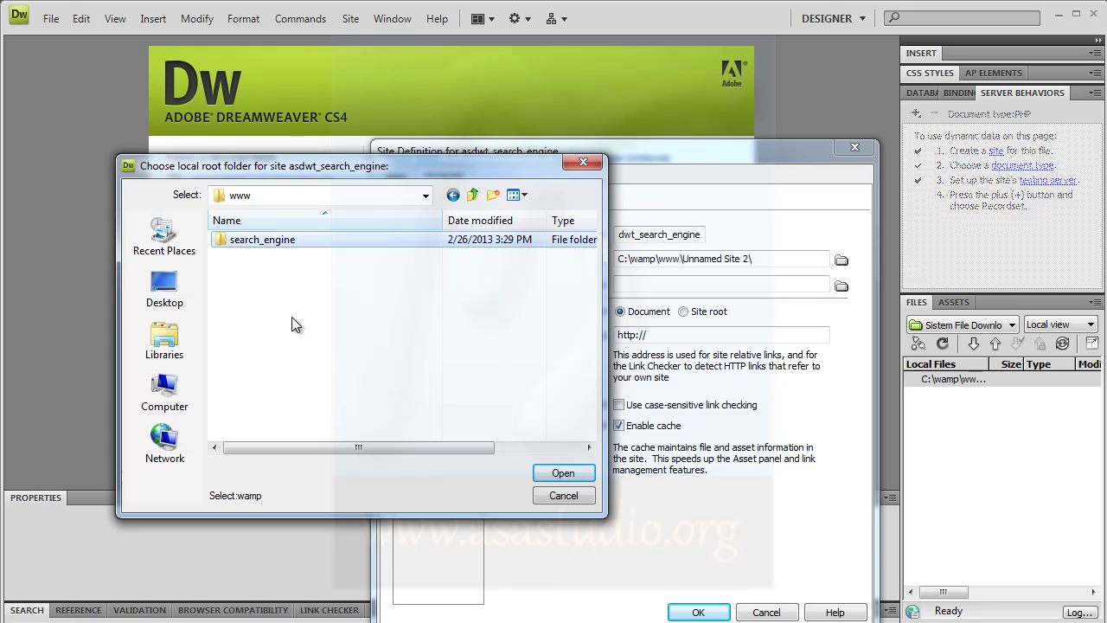
Set the site's local root folder to C:\wamp\www\search_engine
double_click(258, 240)
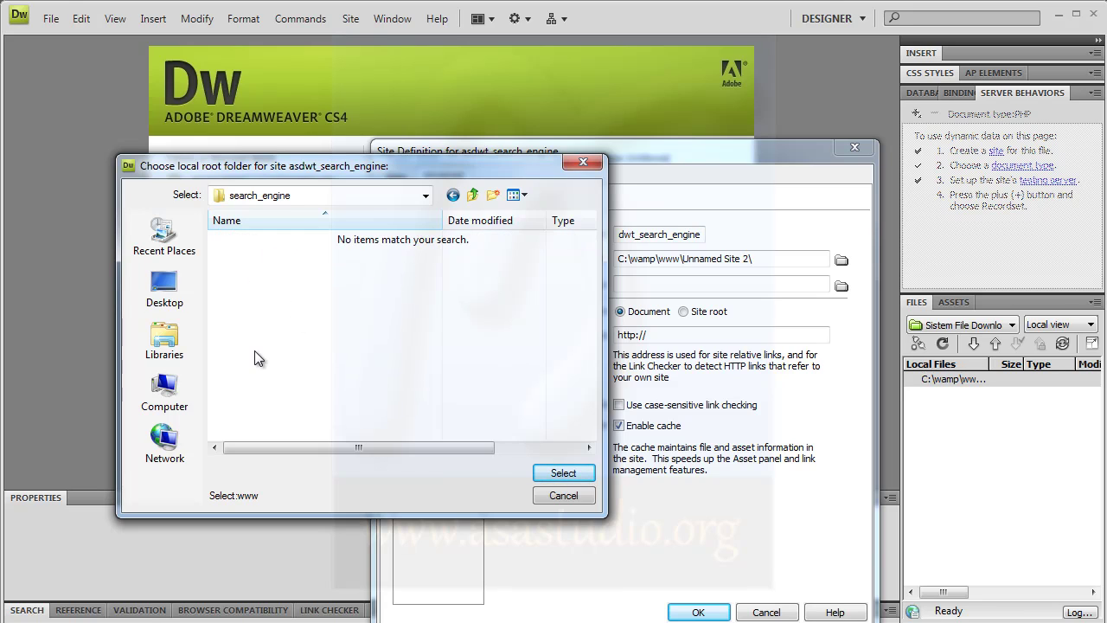
click(562, 473)
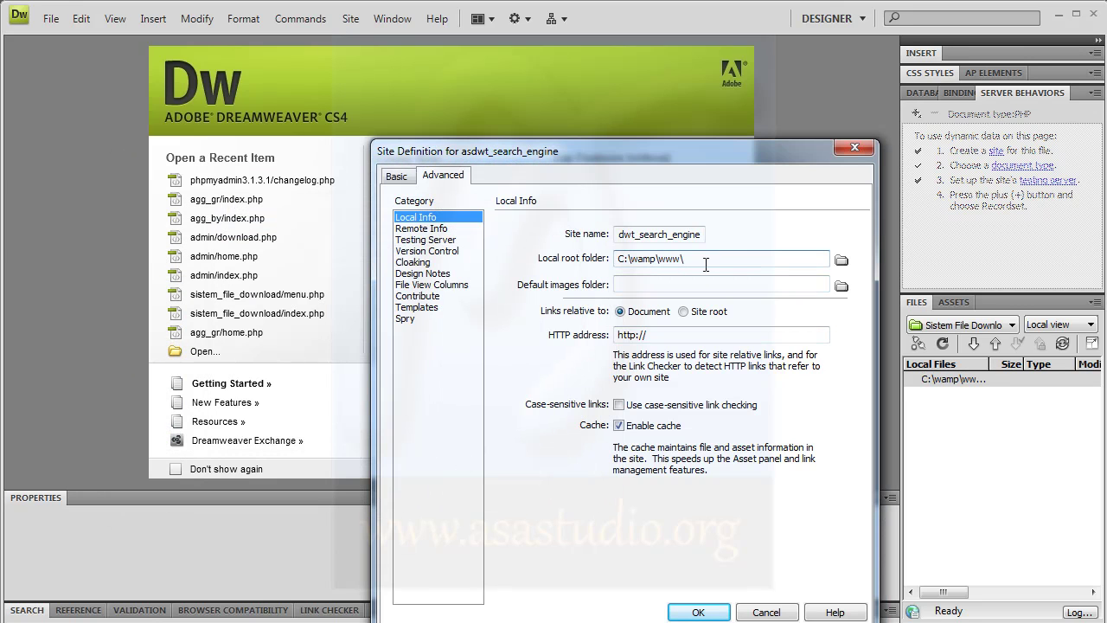
click(841, 261)
click(526, 293)
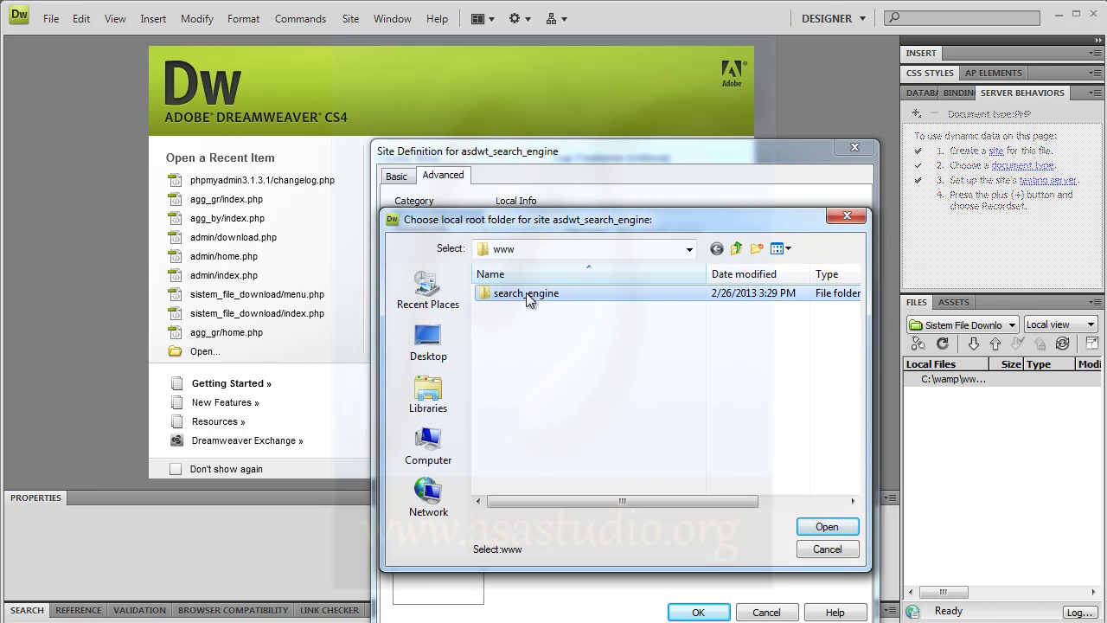
click(803, 528)
click(826, 527)
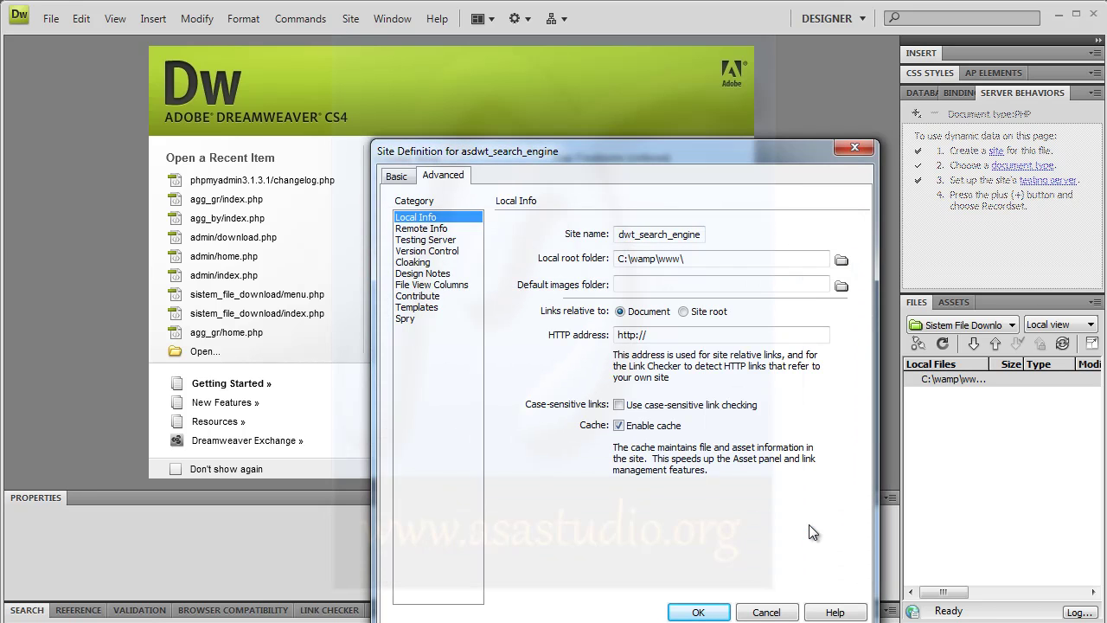
click(705, 258)
text(search)
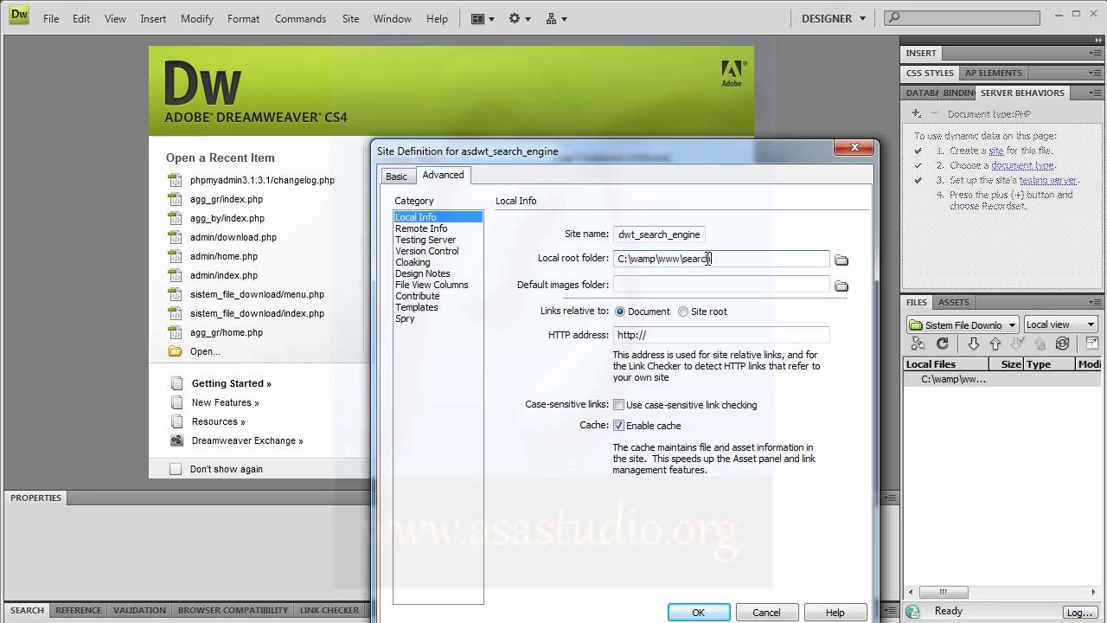
text(_engine)
Browse for the default images folder and create a new folder named gambar inside search_engine
click(841, 286)
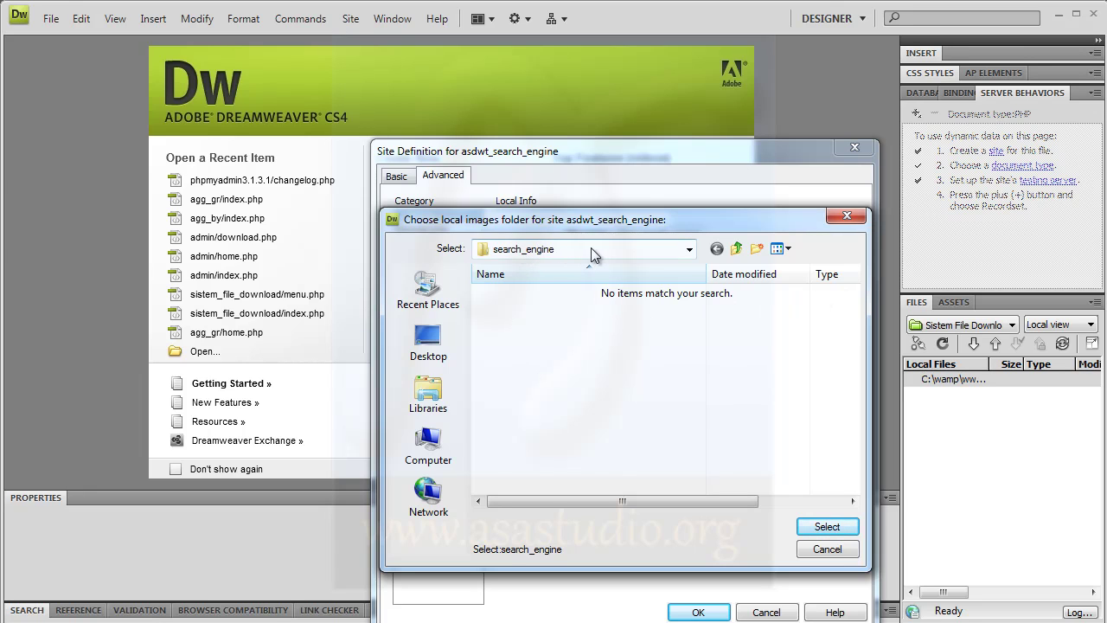
click(840, 526)
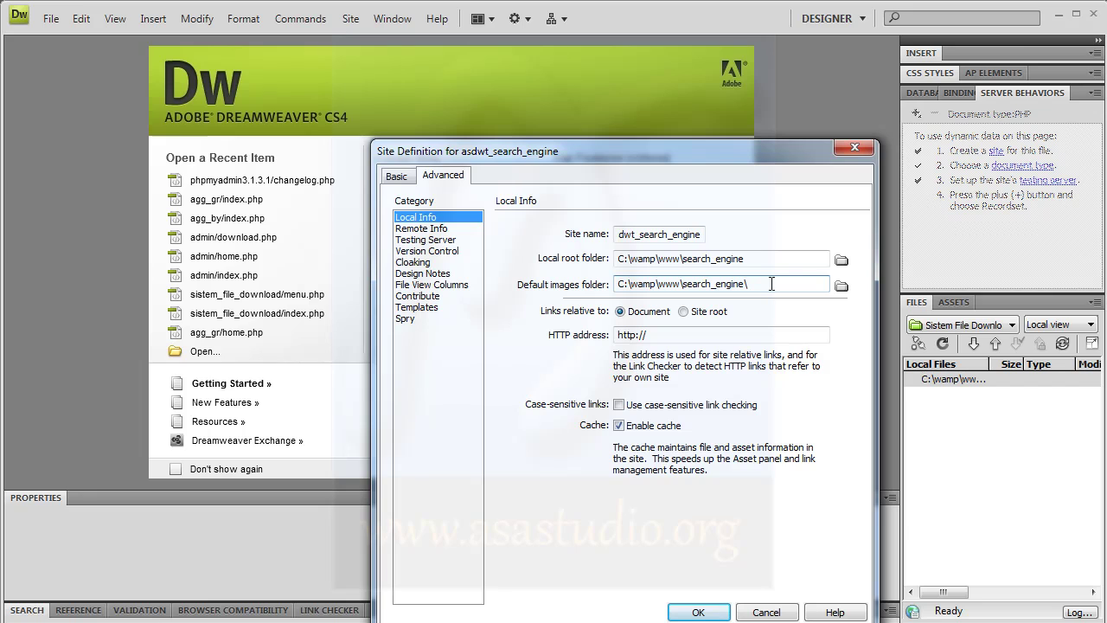
click(841, 286)
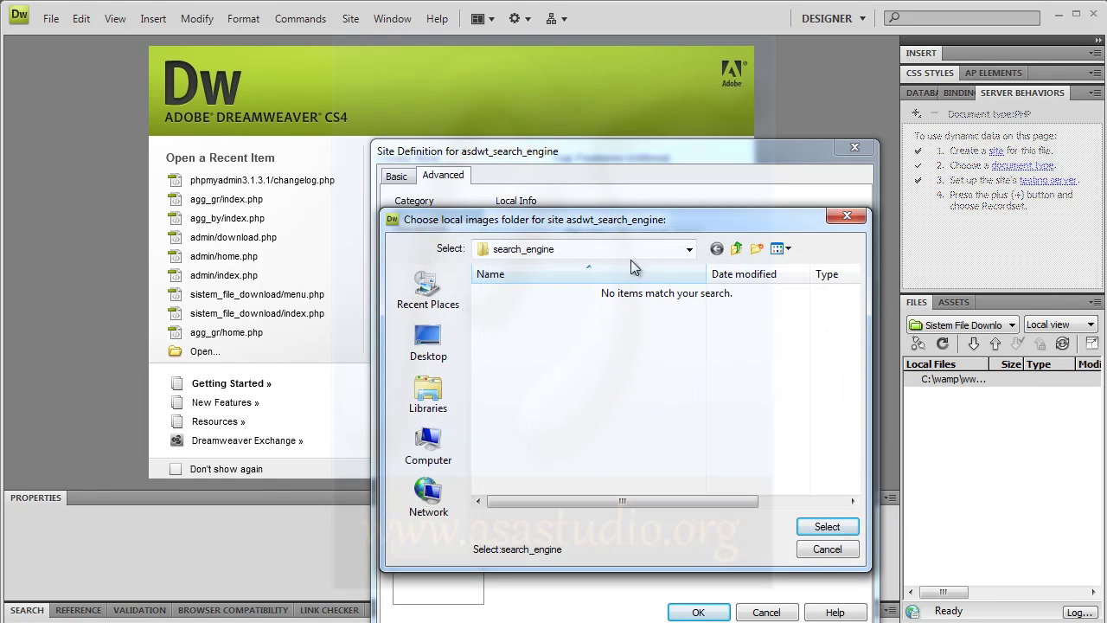
click(757, 250)
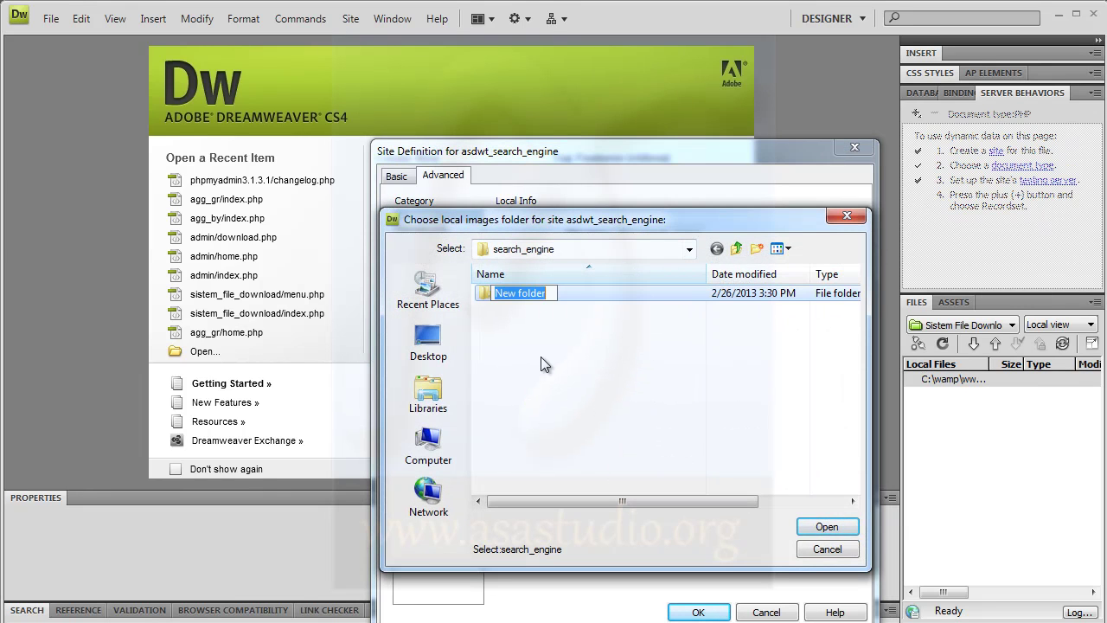
text(gambar)
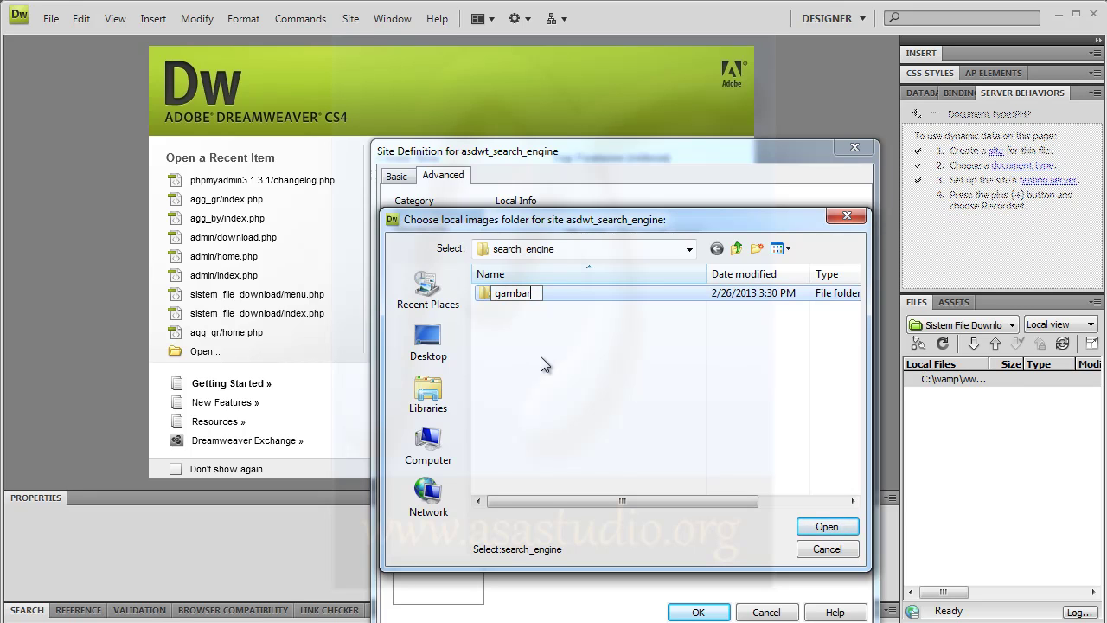
key(Return)
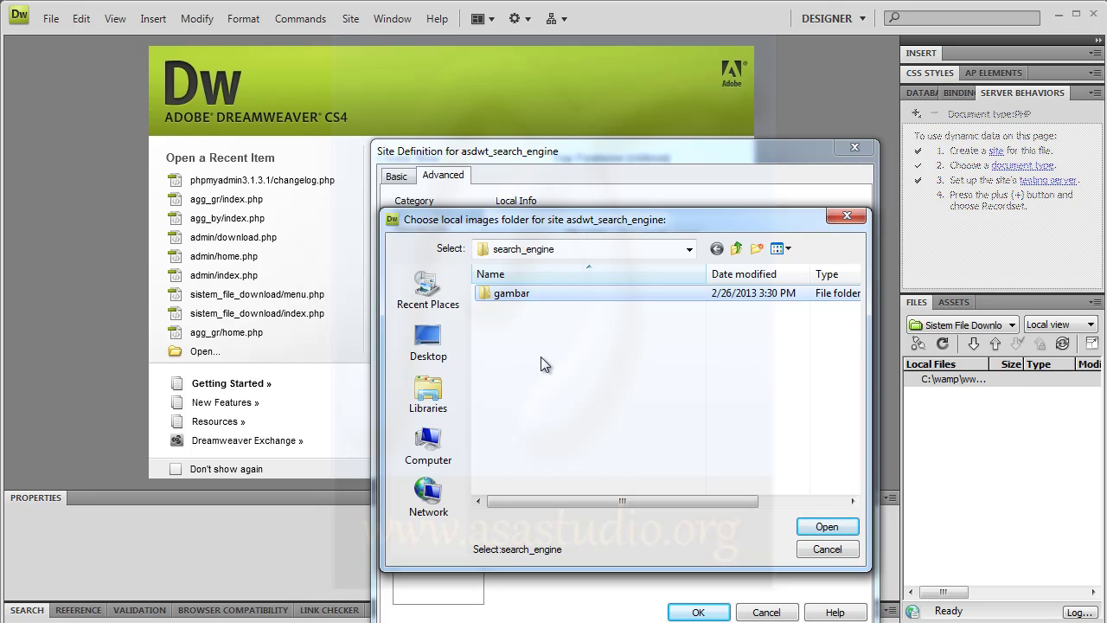
Set the default images folder to C:\wamp\www\search_engine\gambar
click(826, 528)
click(839, 528)
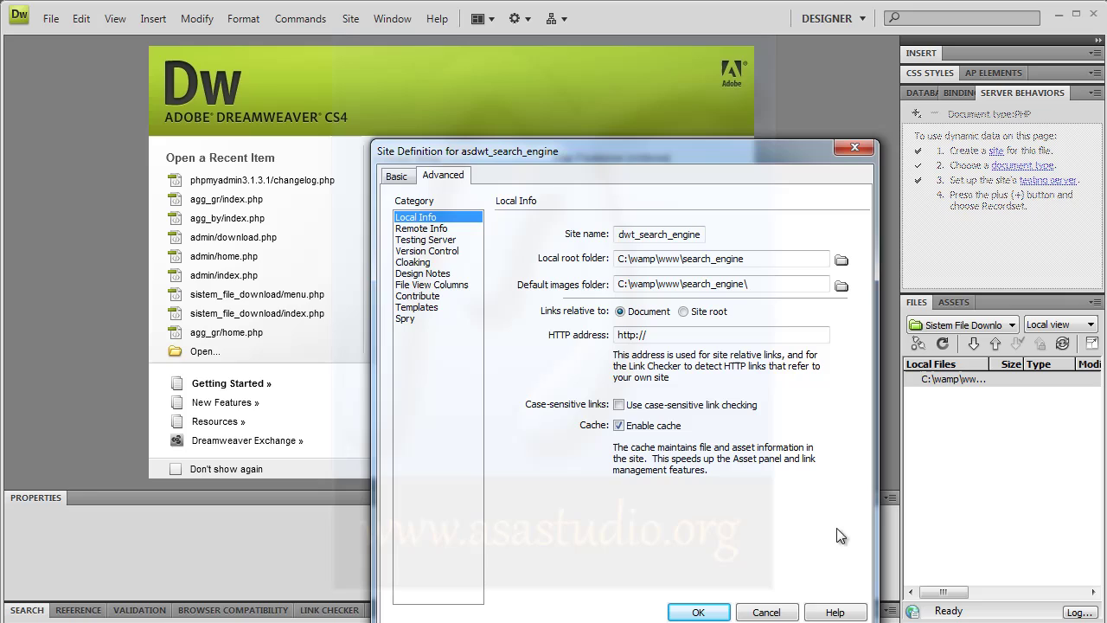
click(776, 284)
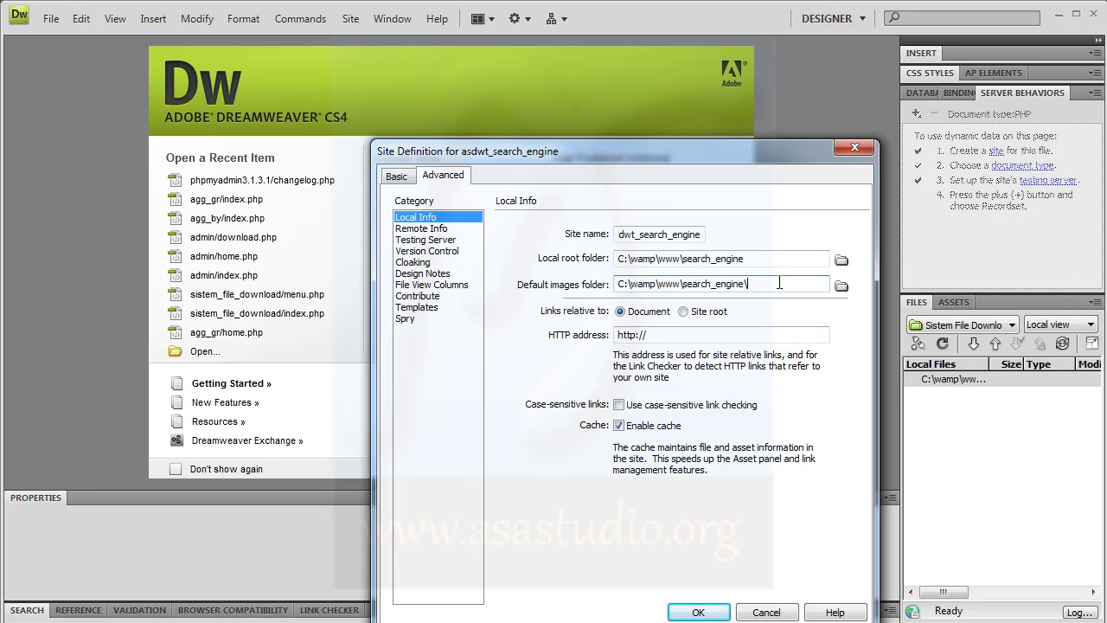
text(gambar)
click(693, 335)
text(localhost/)
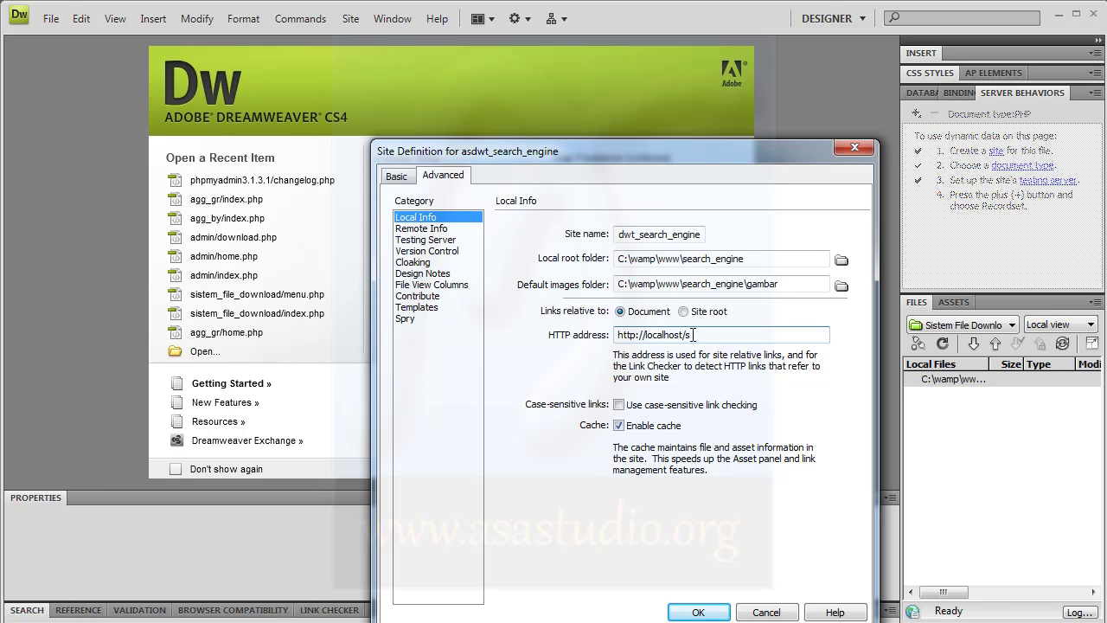
text(s)
Switch to Firefox, open the WampServer homepage in a new tab and view the search_engine project under Your Projects
key(alt+Tab)
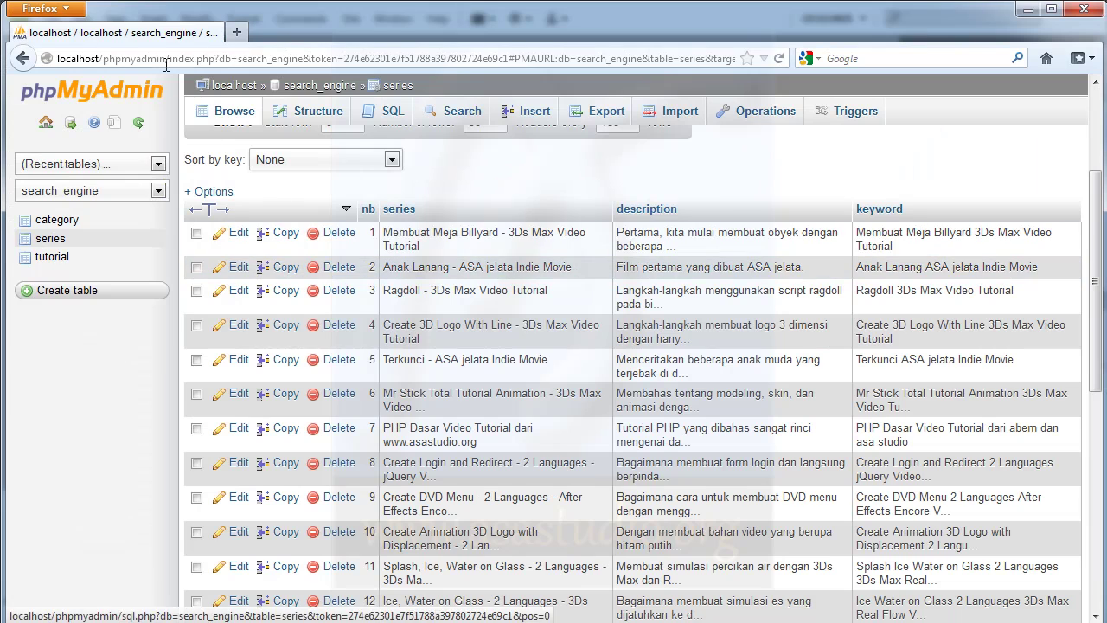
click(237, 33)
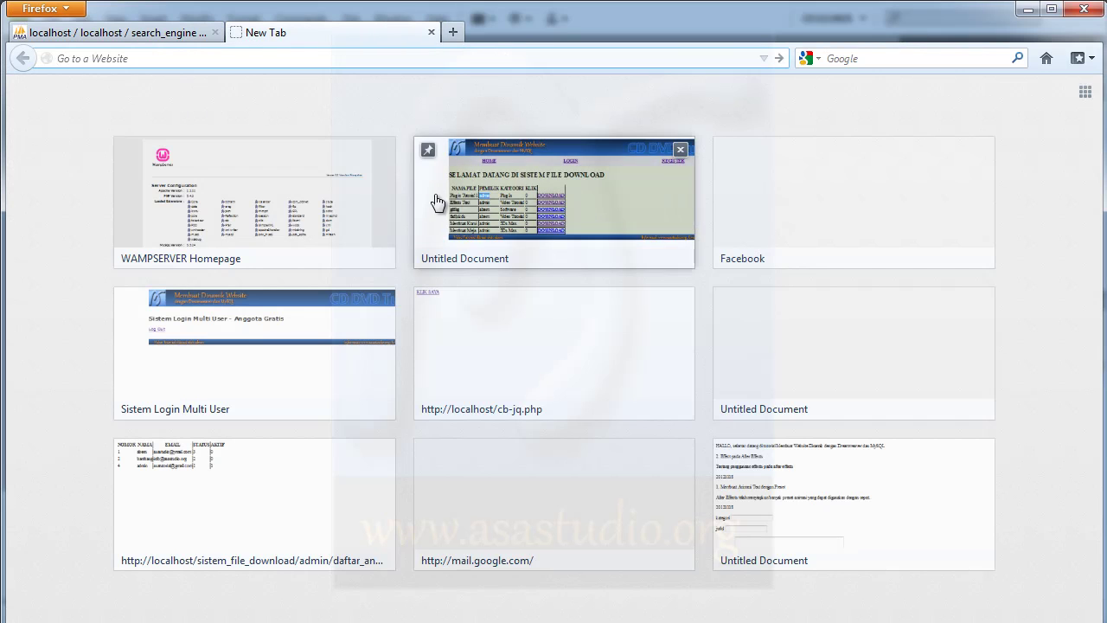
click(246, 218)
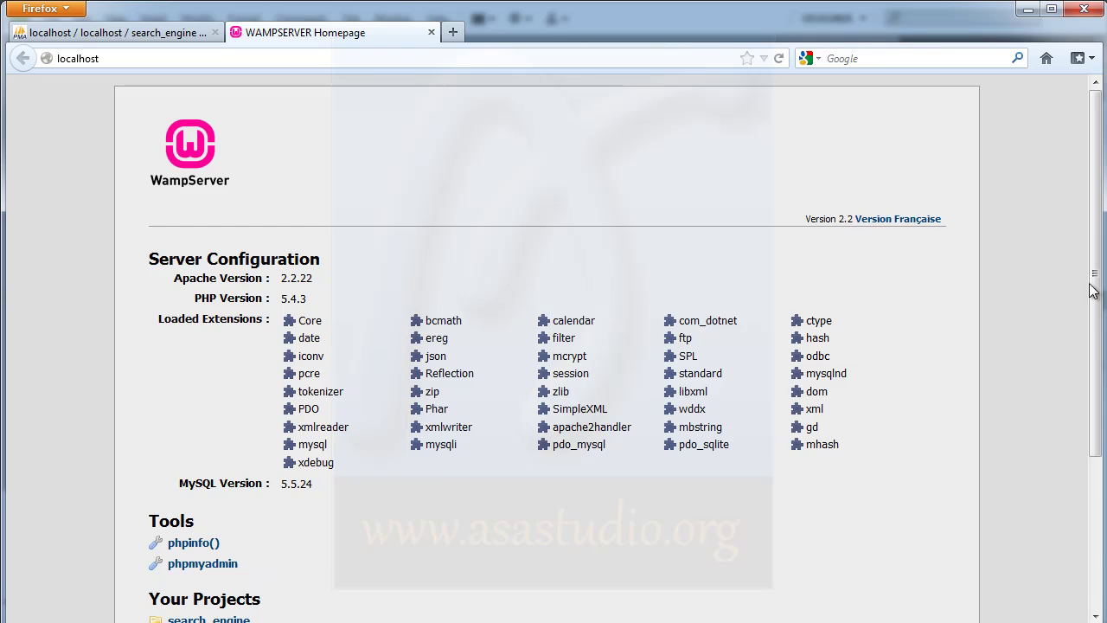
scroll(234, 498, down, 4)
click(217, 438)
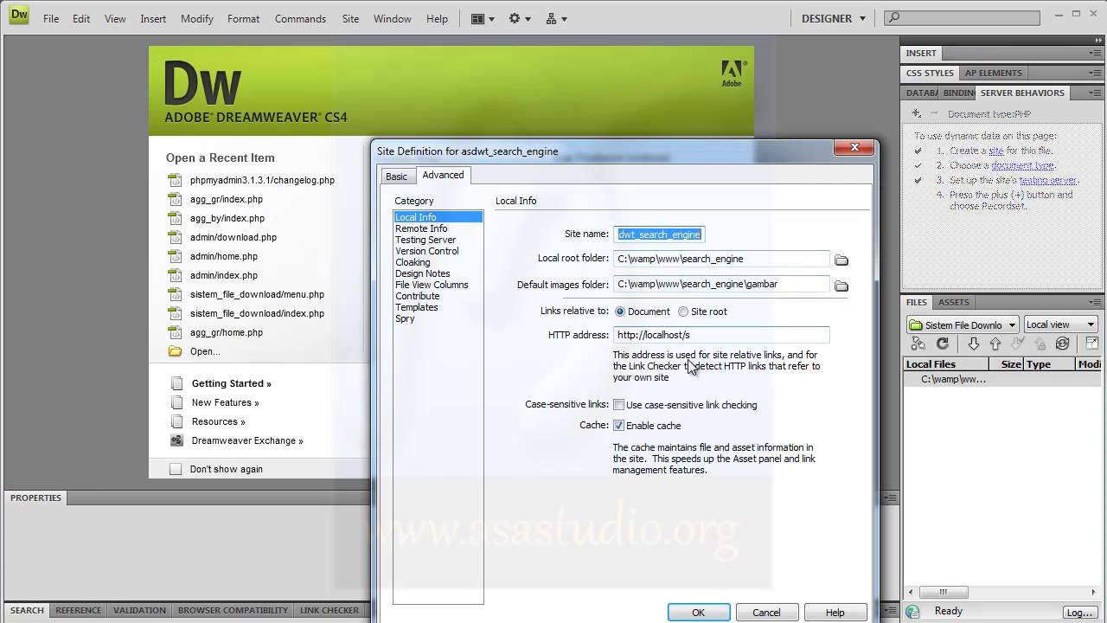
click(703, 334)
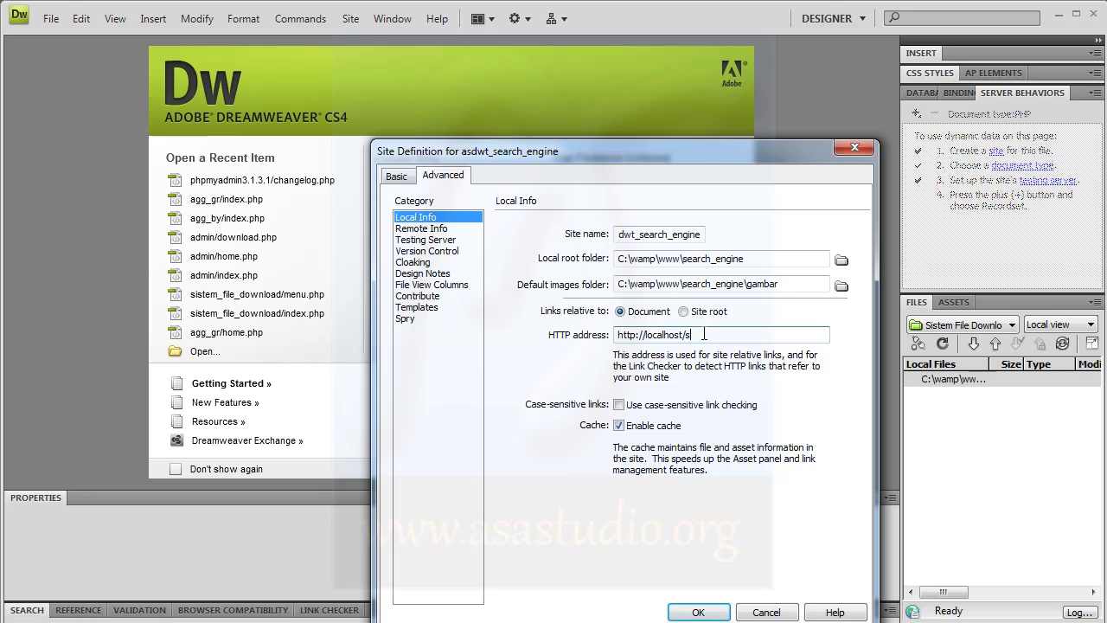
text(earch_engine)
Configure the testing server with the PHP MySQL server model and Local/Network access
click(425, 240)
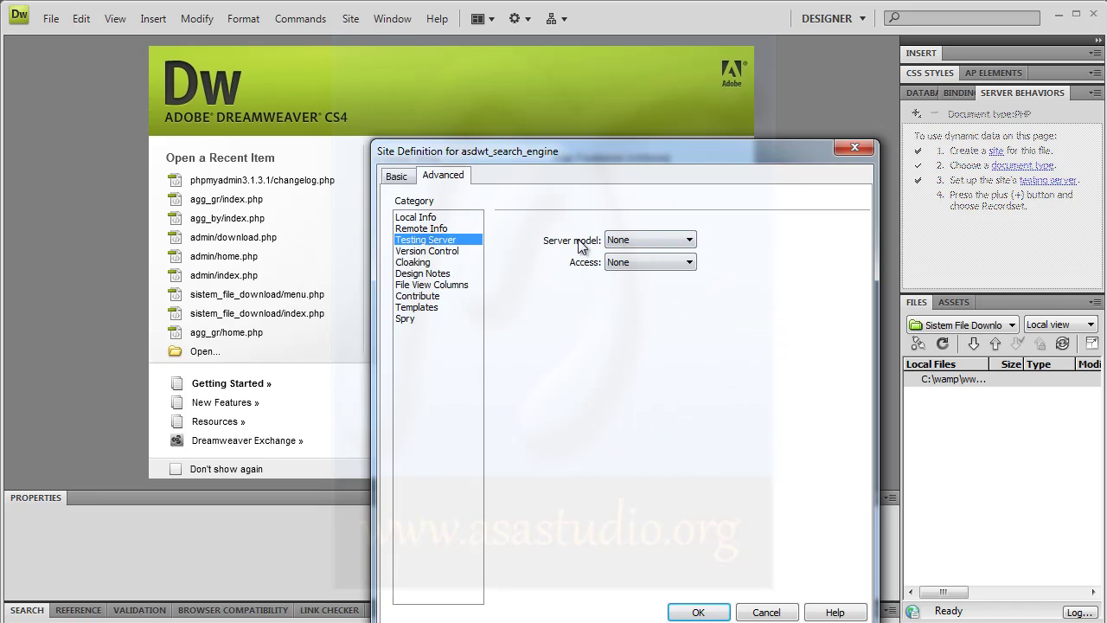
click(636, 242)
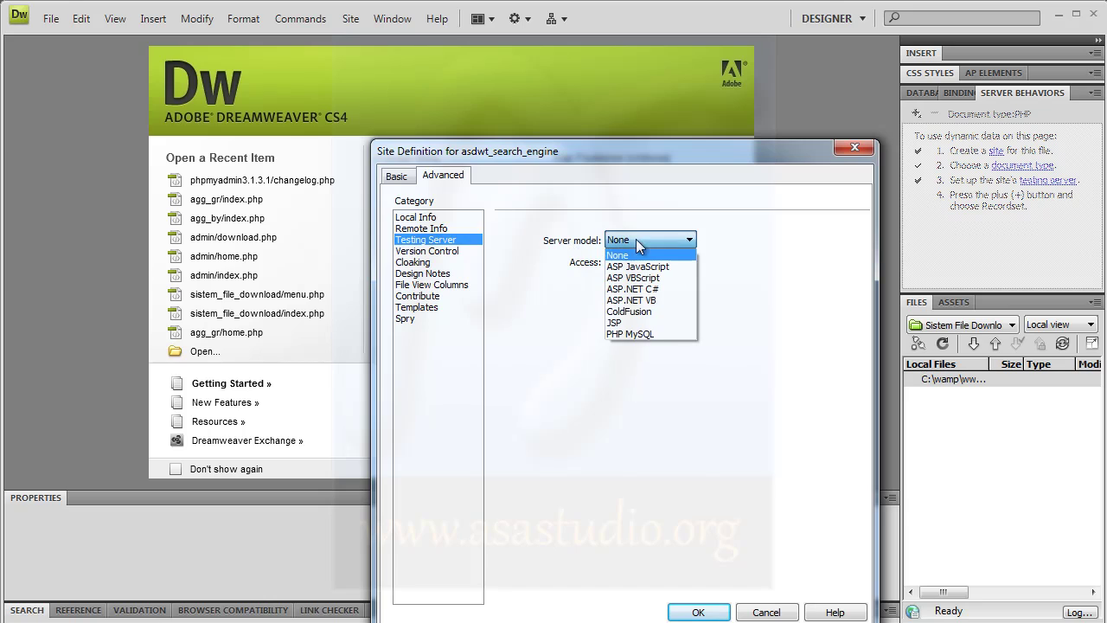
click(641, 334)
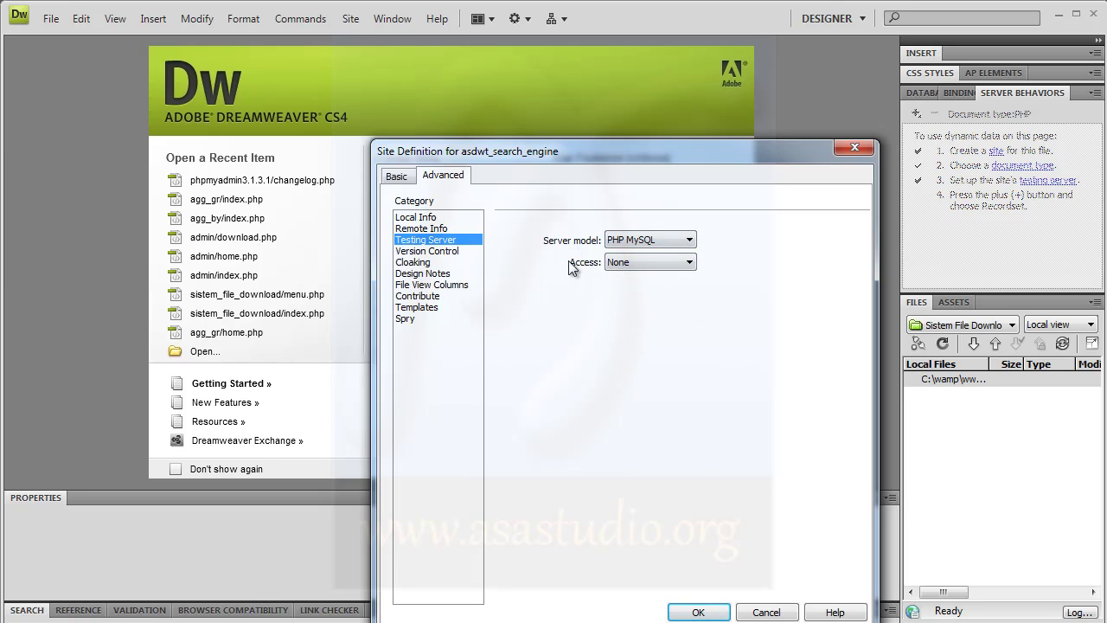
click(648, 261)
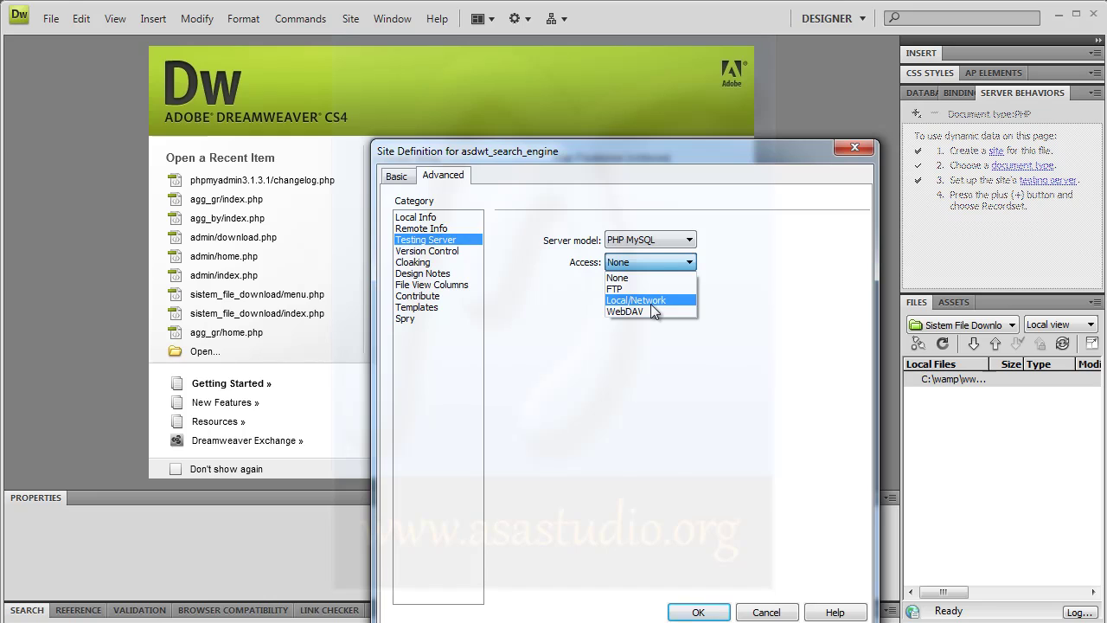
click(651, 300)
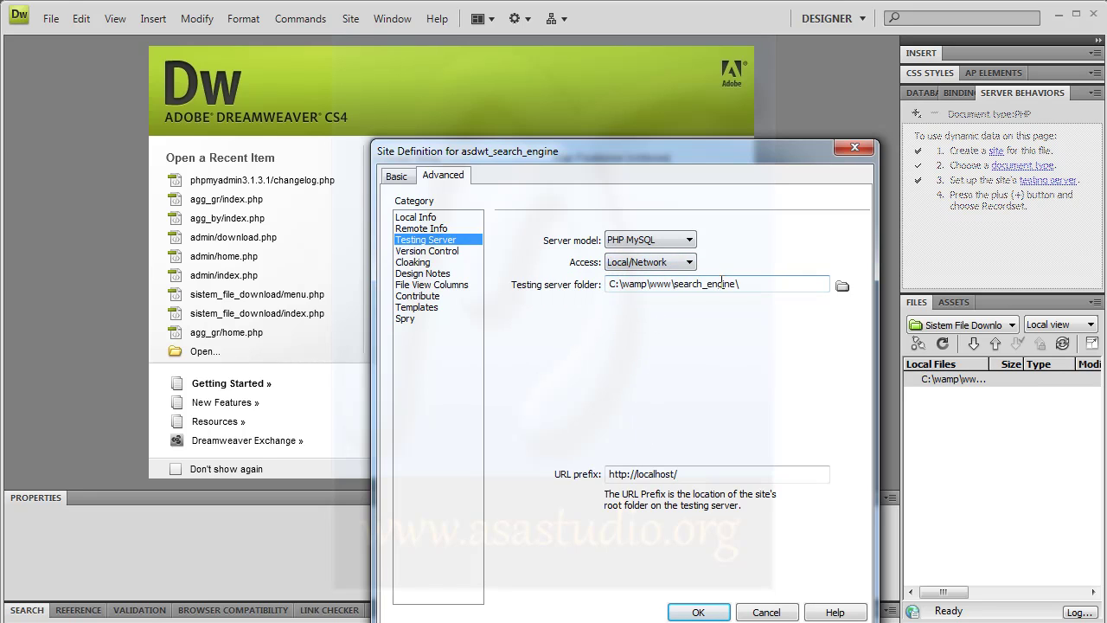
click(750, 286)
click(752, 474)
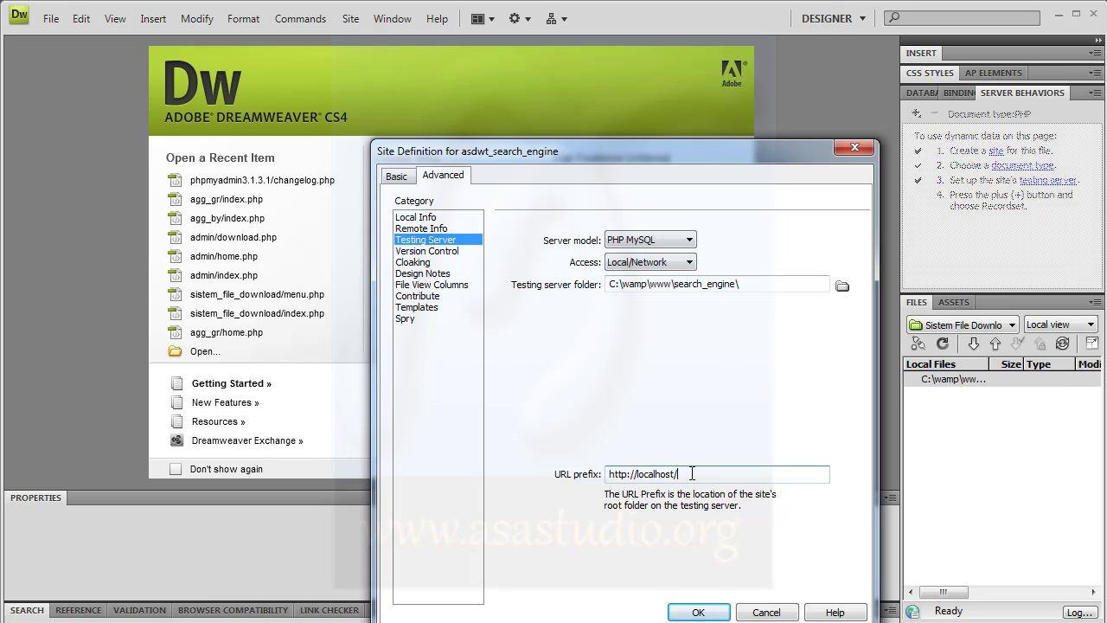
text(search_engine)
click(698, 612)
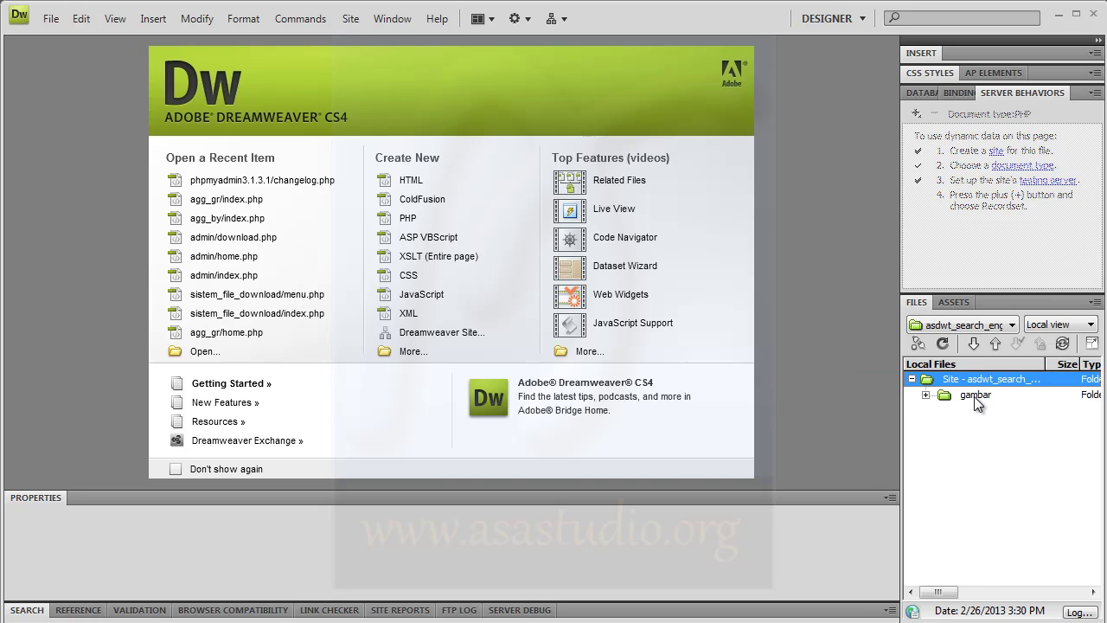
Create a new PHP file named index.php in the root of the asdwt_search_engine site
click(926, 394)
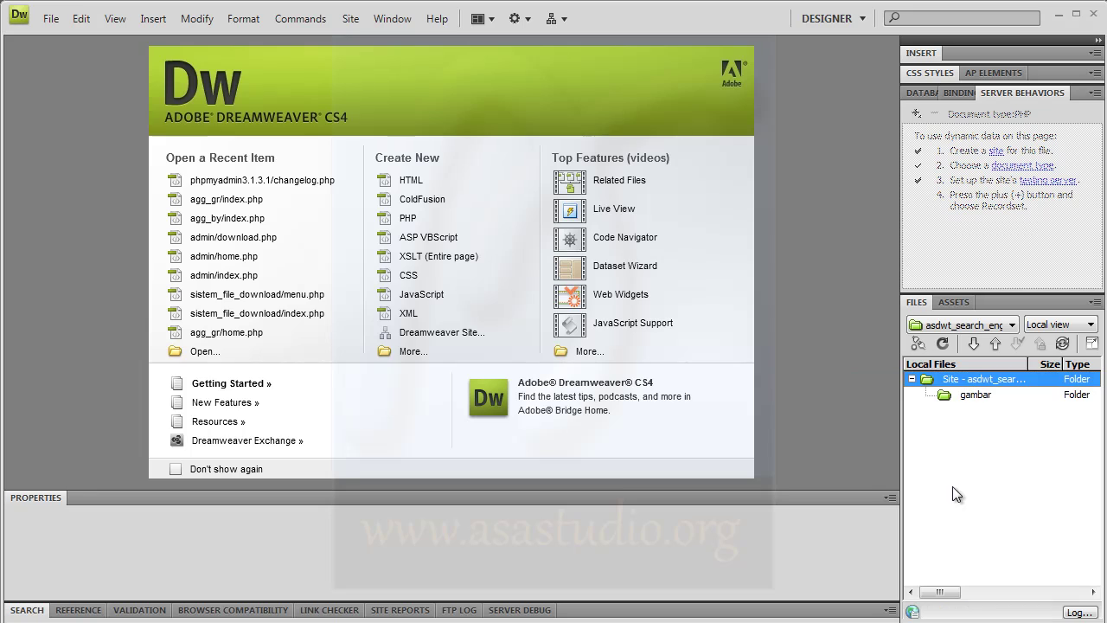
right_click(957, 383)
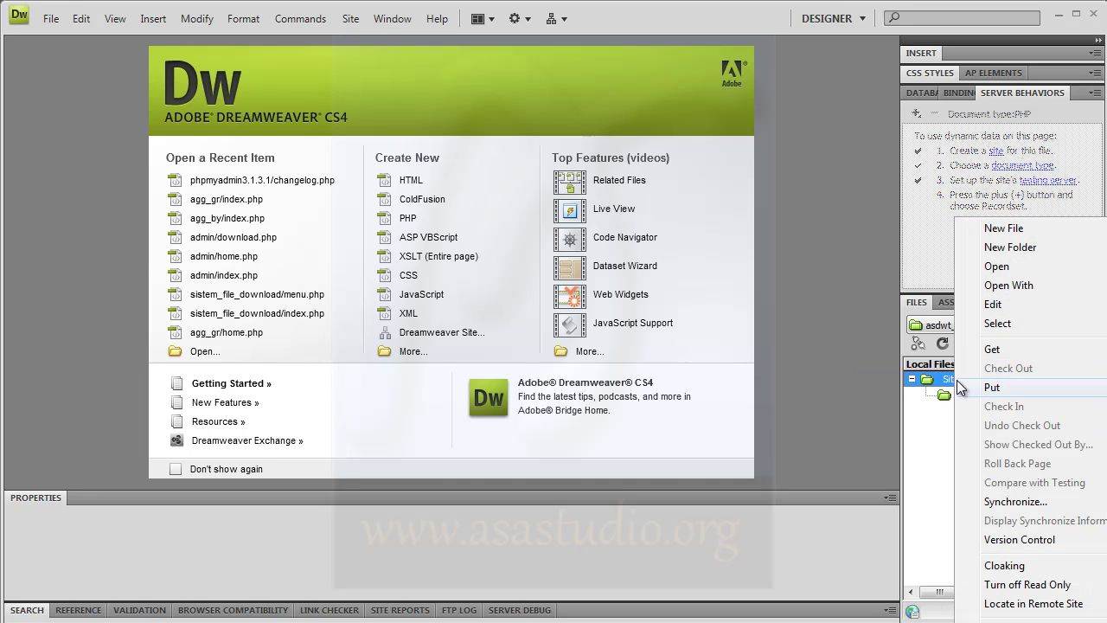
click(1010, 229)
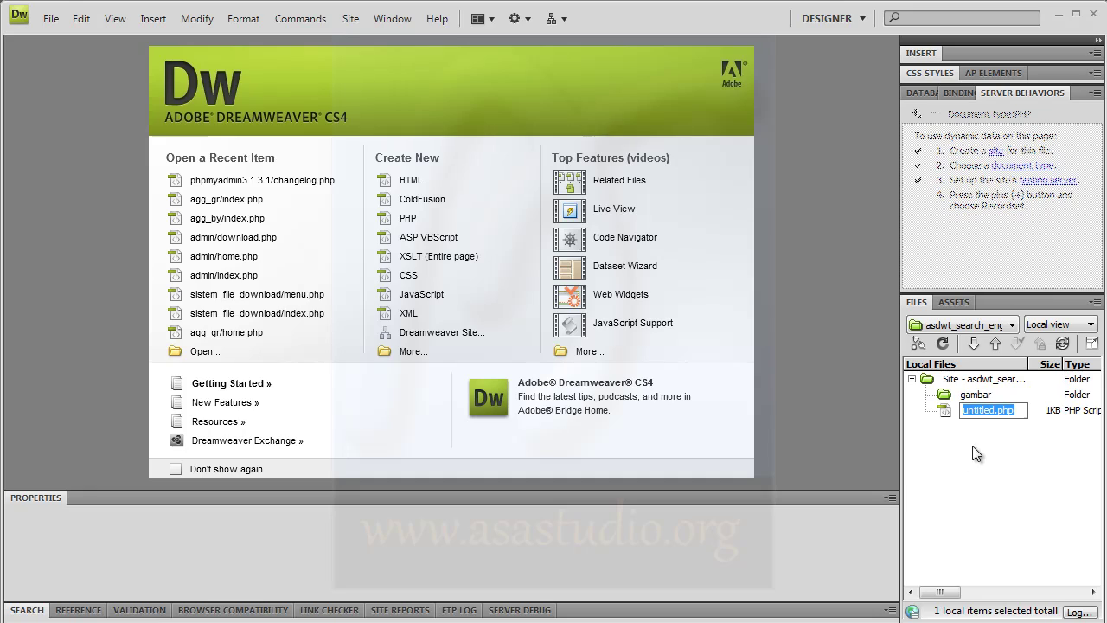
click(996, 410)
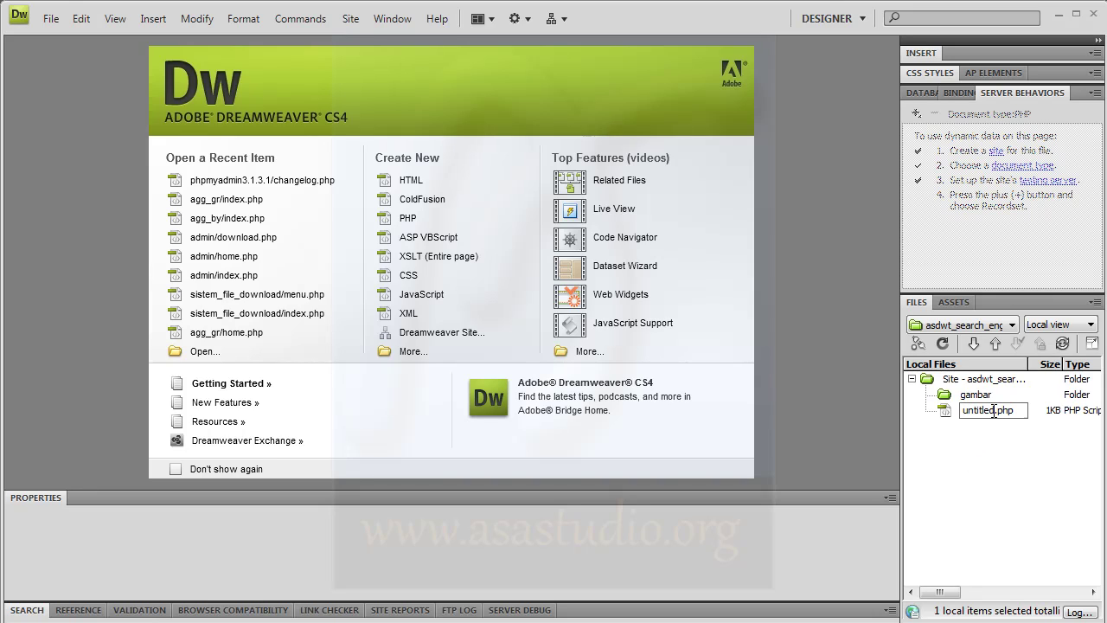
double_click(993, 410)
text(index)
key(Return)
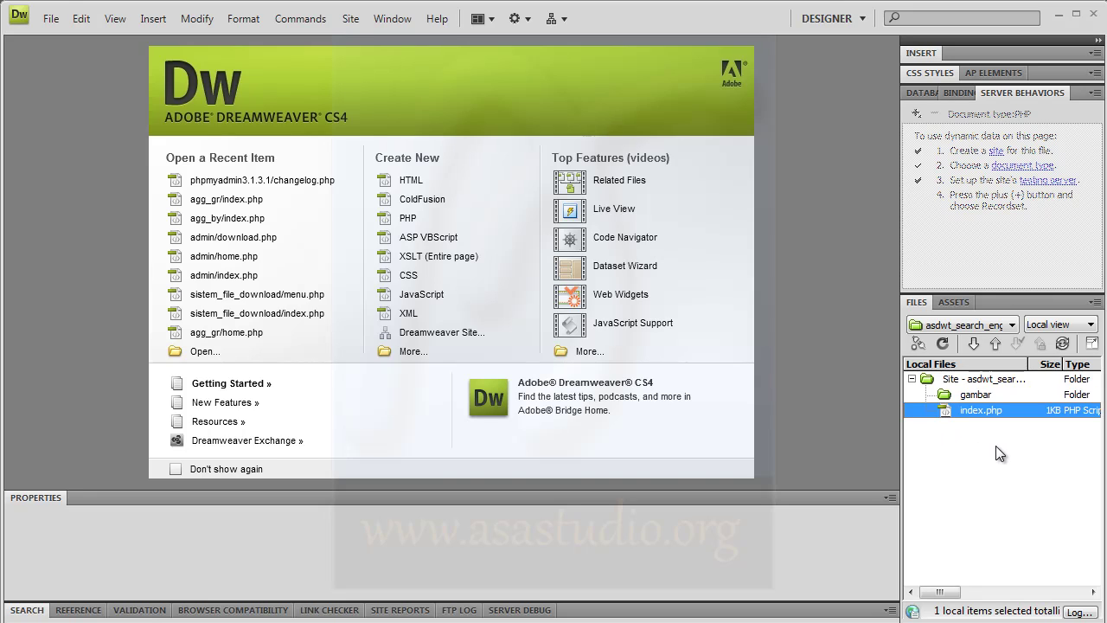
Open index.php from the site files and add the text "SELAMAT DATANG DI TUTORIAL SEARCH ENGINE" inside the page body
double_click(944, 409)
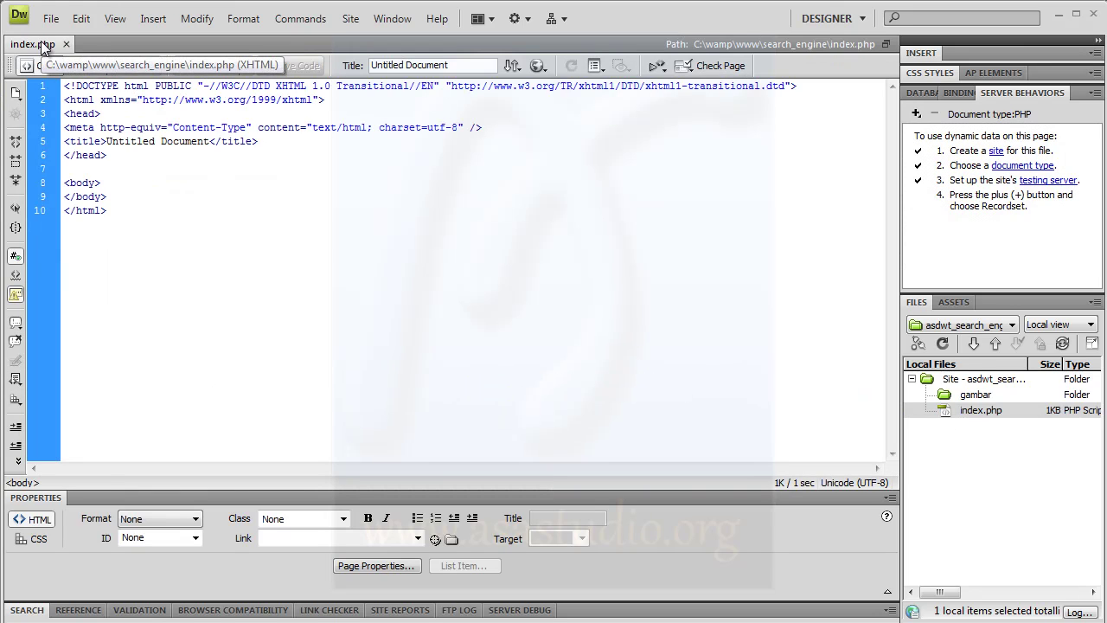
click(105, 211)
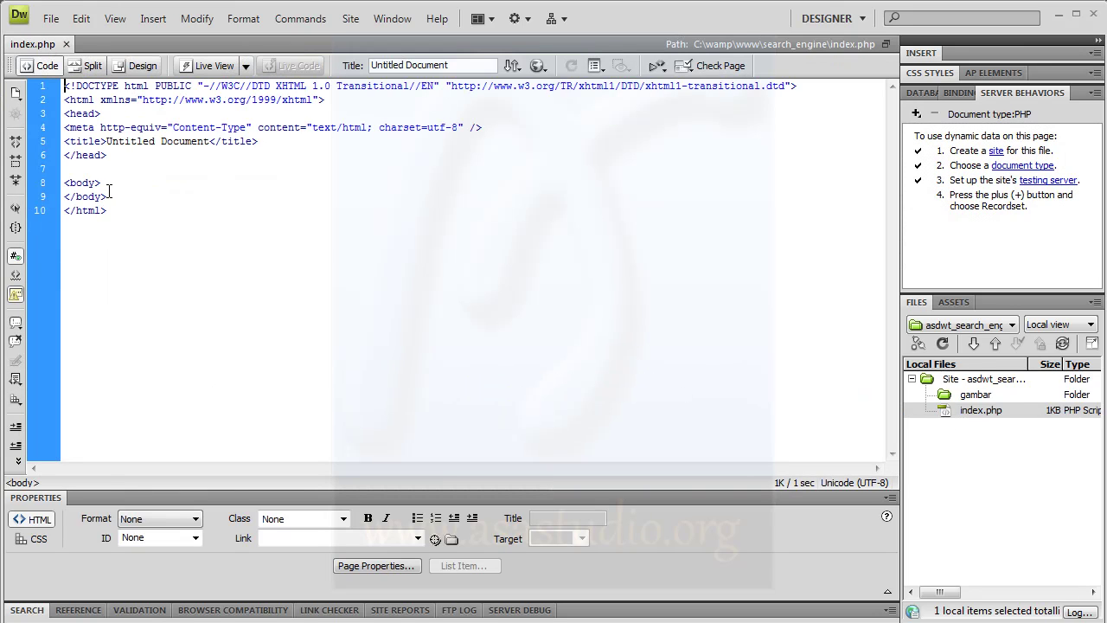
click(103, 183)
key(Return)
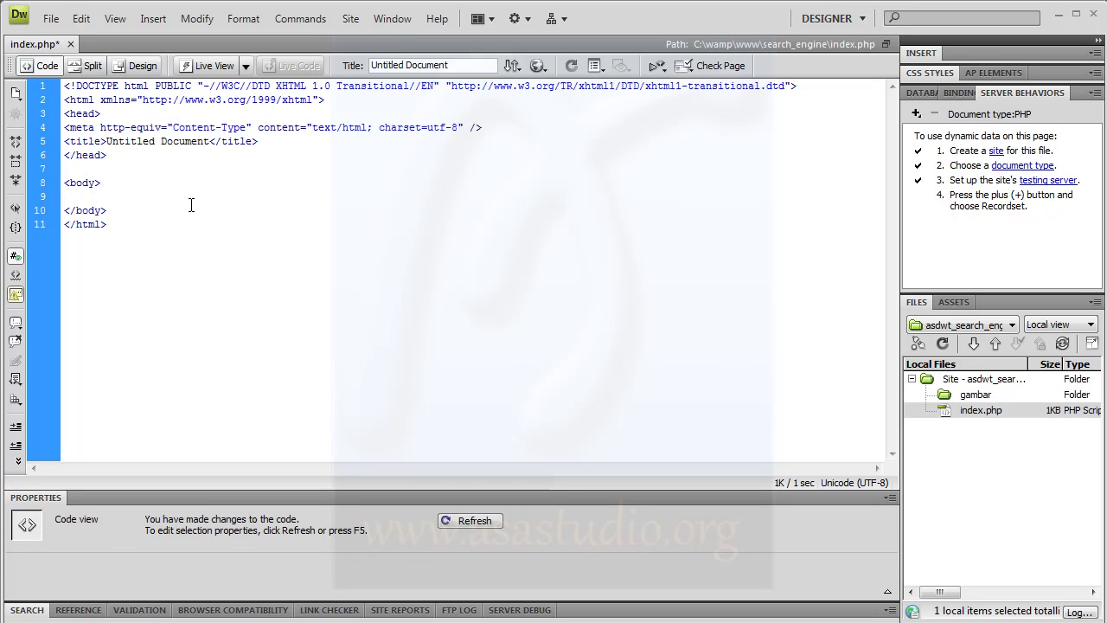
text(SELAMAT DATANG DI TUTORIAL SEA)
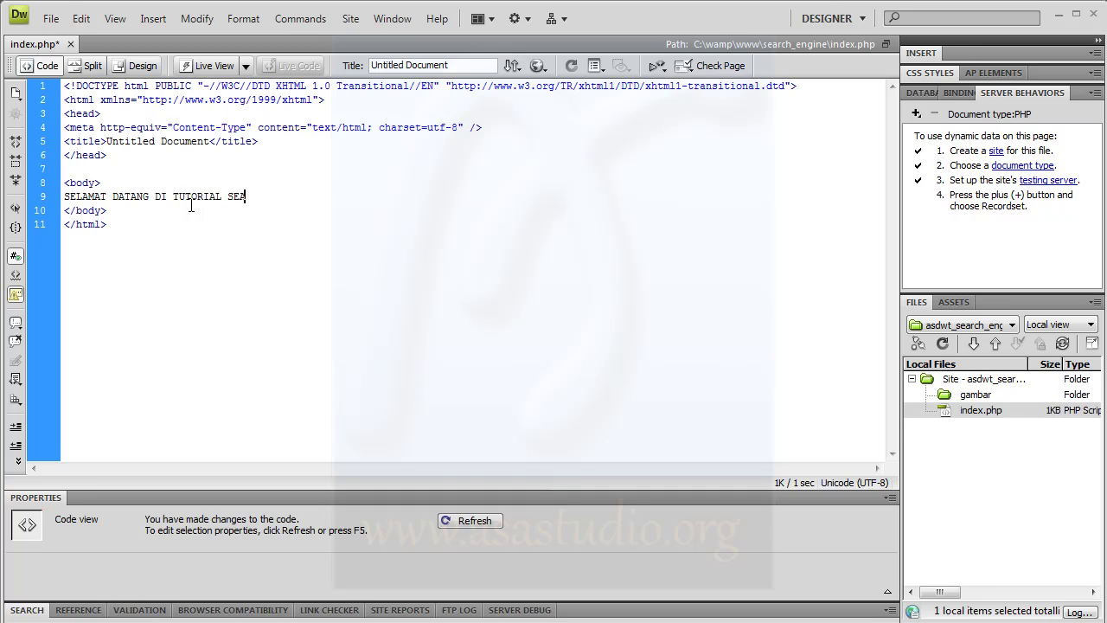
text(RCH ENGINE)
key(Return)
key(Return)
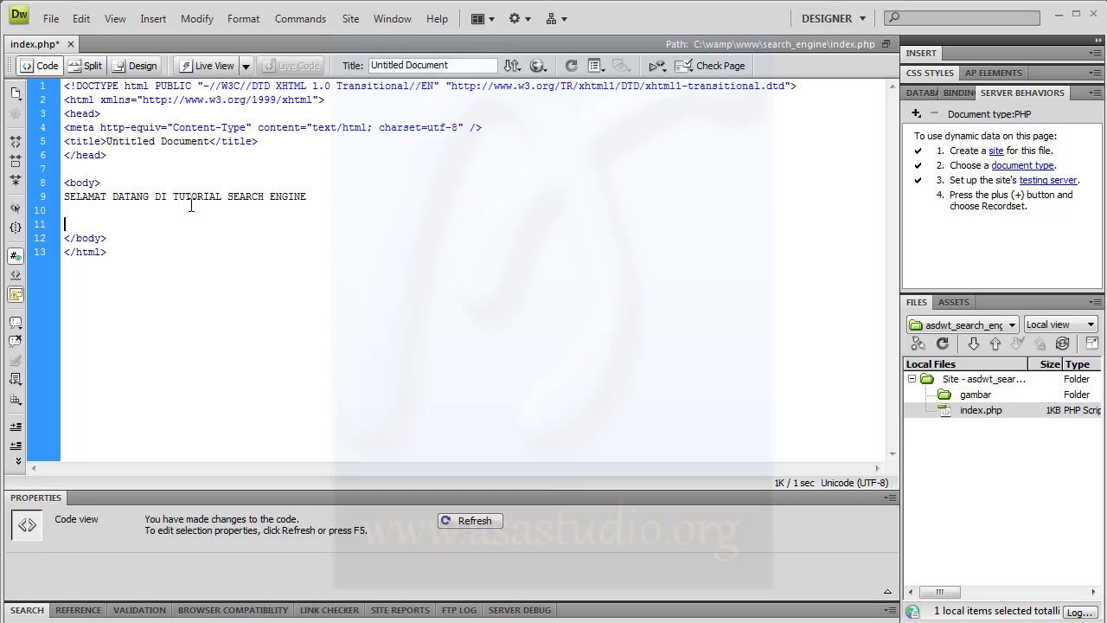
text(<p>)
key(Return)
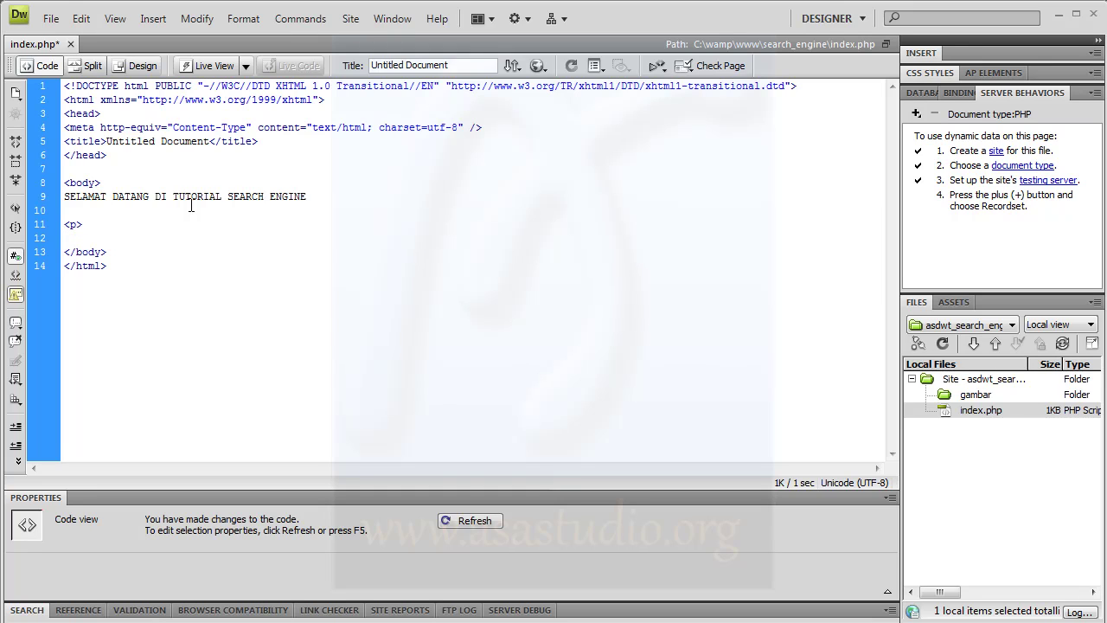
text(www.asastudio.org)
drag(450, 65, 357, 68)
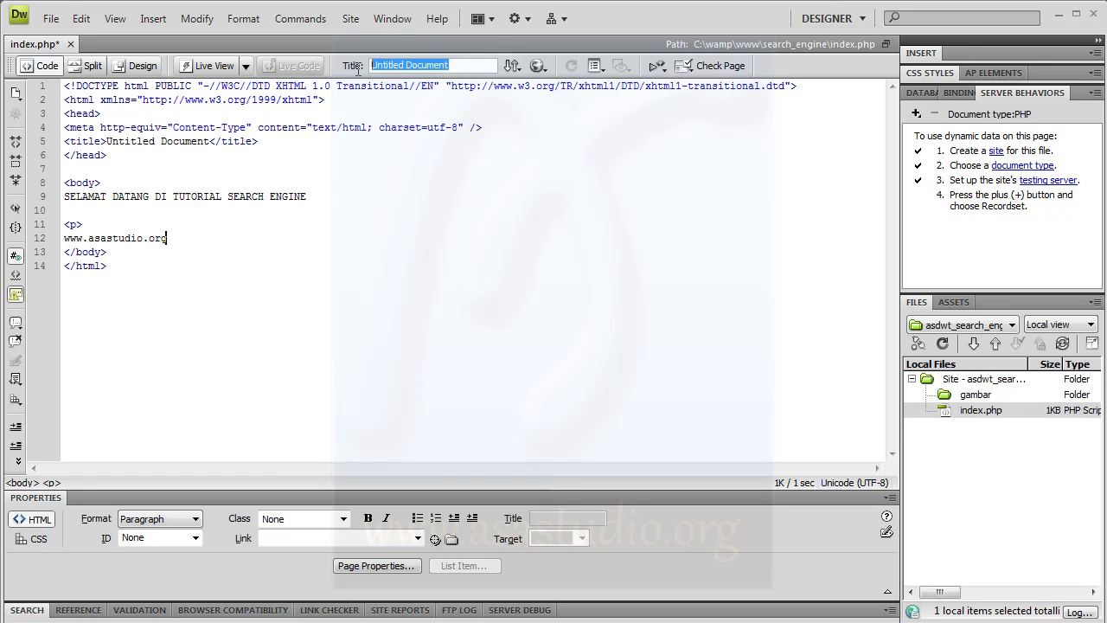
text(SEARCH )
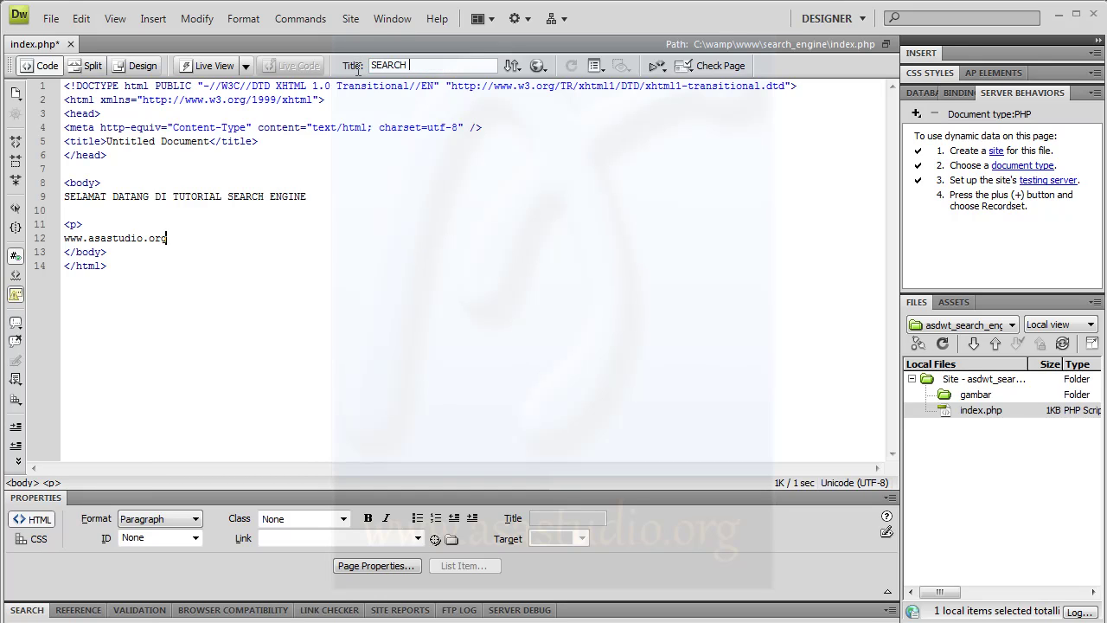
text(ENGINE T)
text(UTO)
text(RIAL)
text( I)
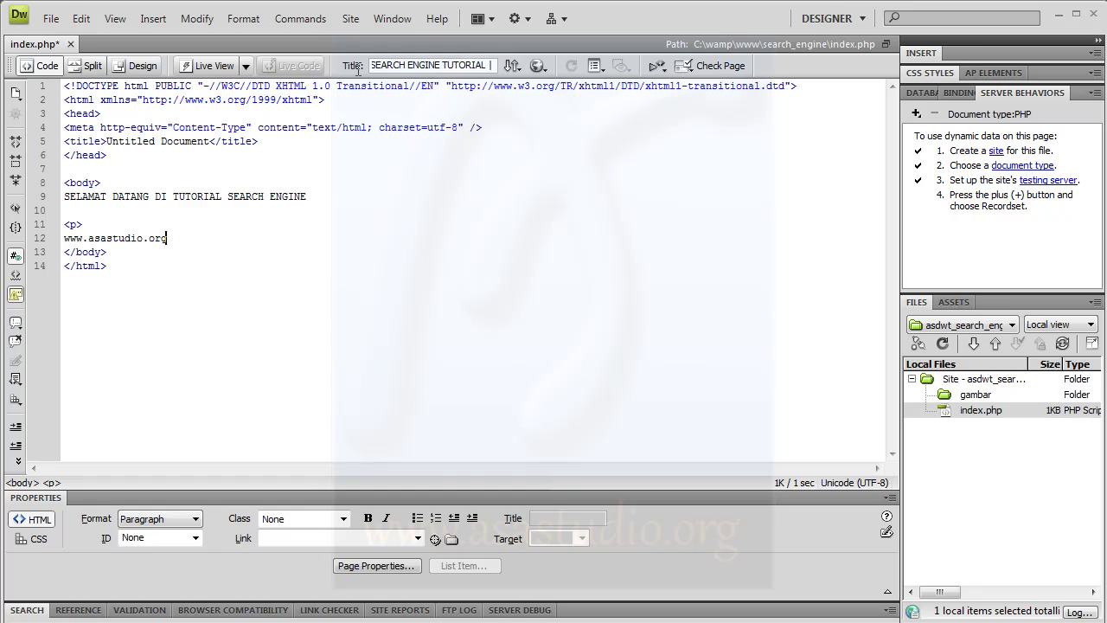
text( ww)
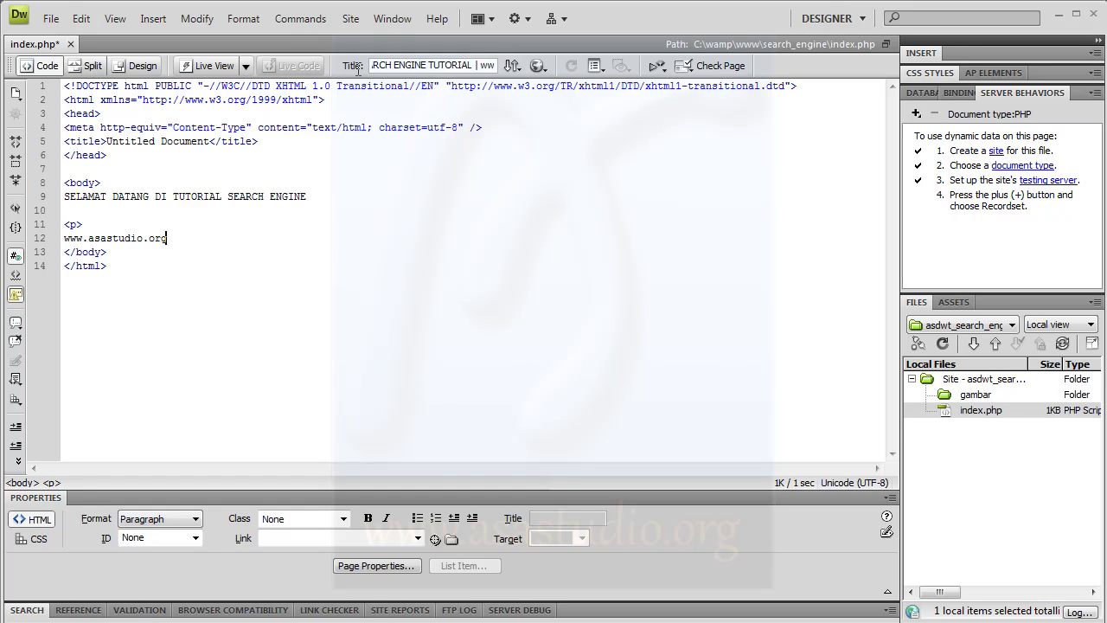
text(w.asastu)
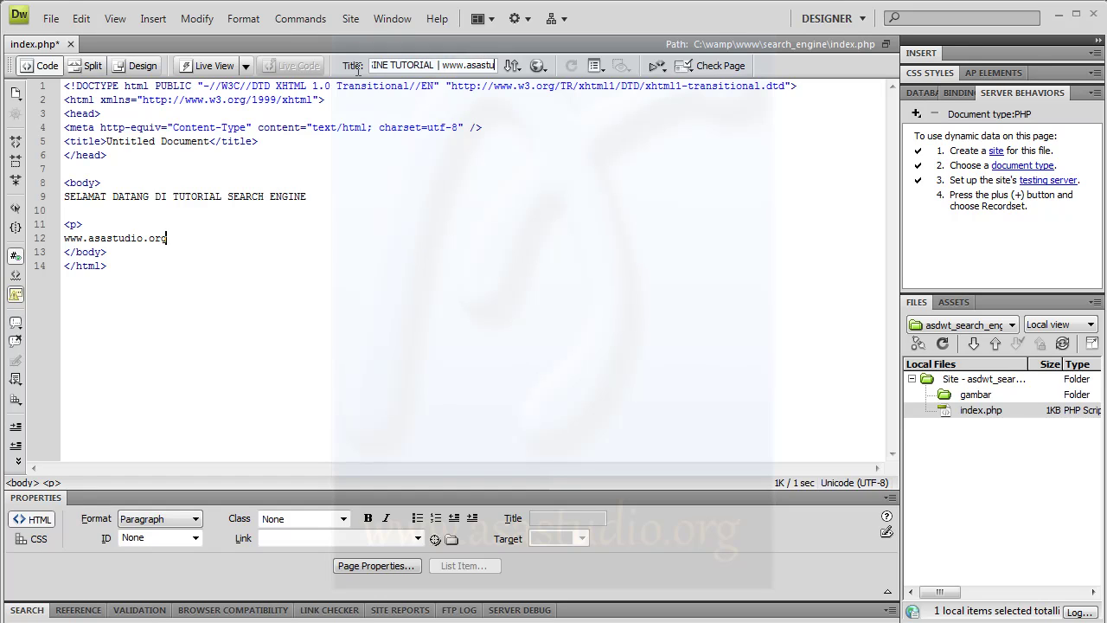
text(dio.org)
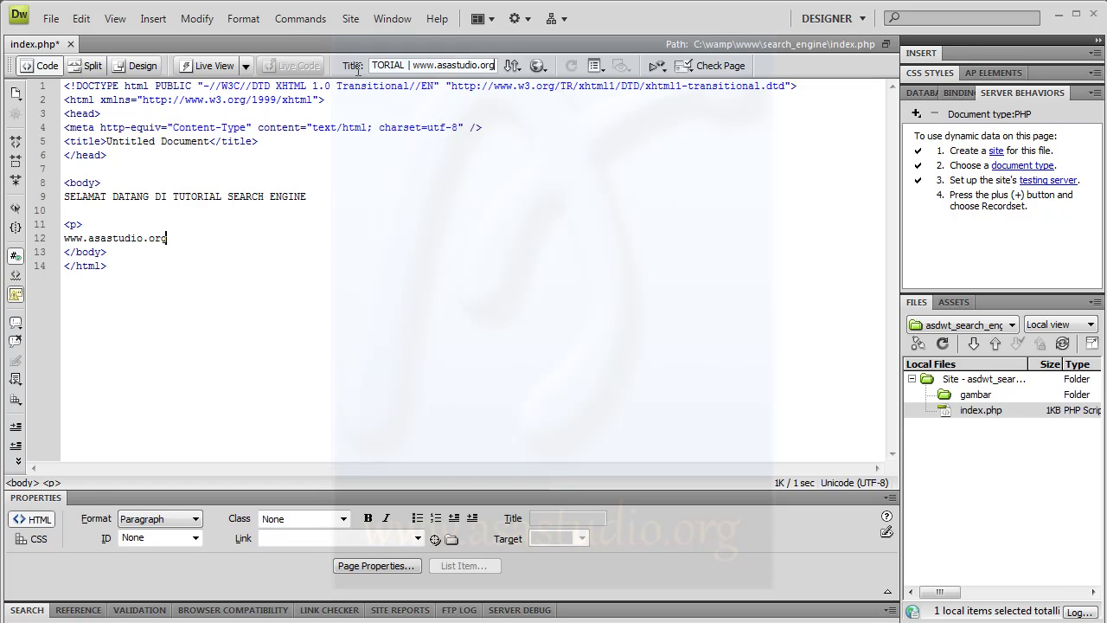
Open the browser preview options for index.php
click(537, 67)
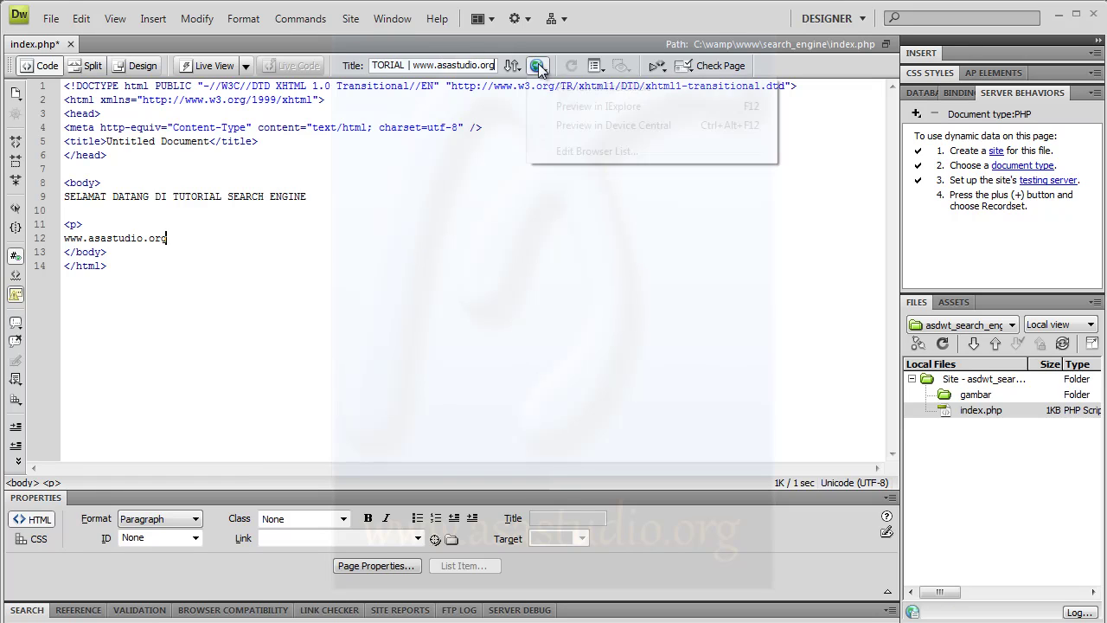